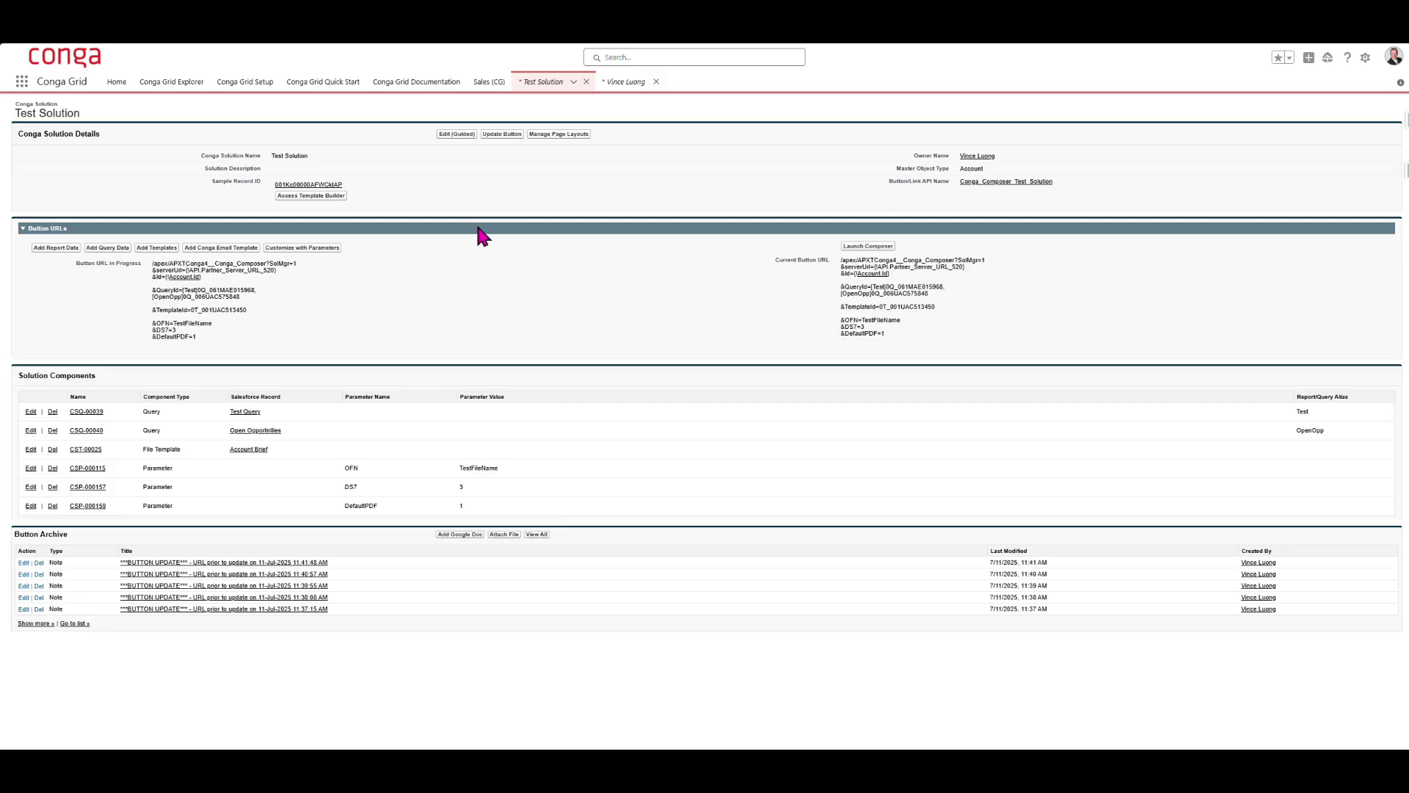
pyautogui.moveTo(202, 351); pyautogui.dragTo(250, 345)
pyautogui.click(155, 275)
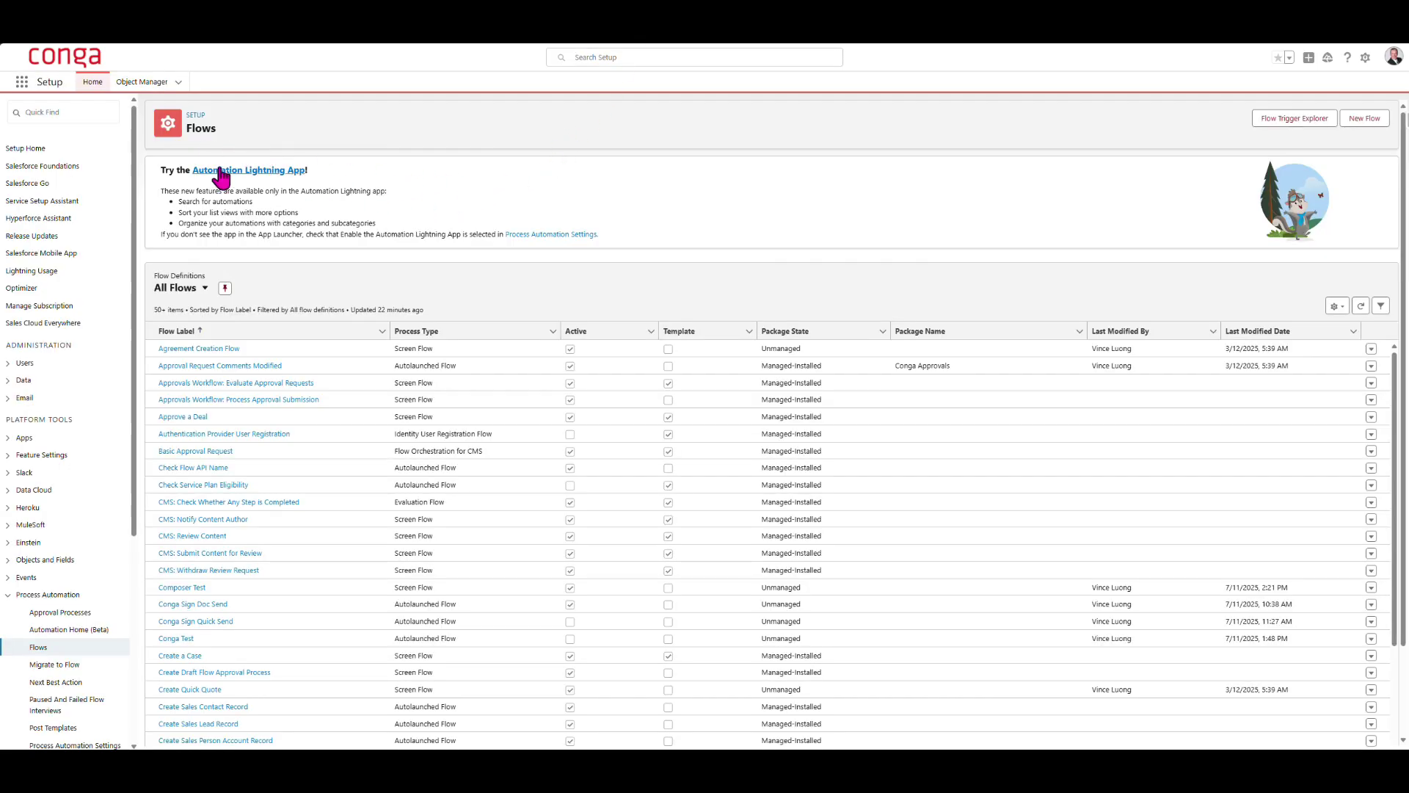
# Step: Create a new Screen Flow from the Flows setup page
pyautogui.click(1370, 118)
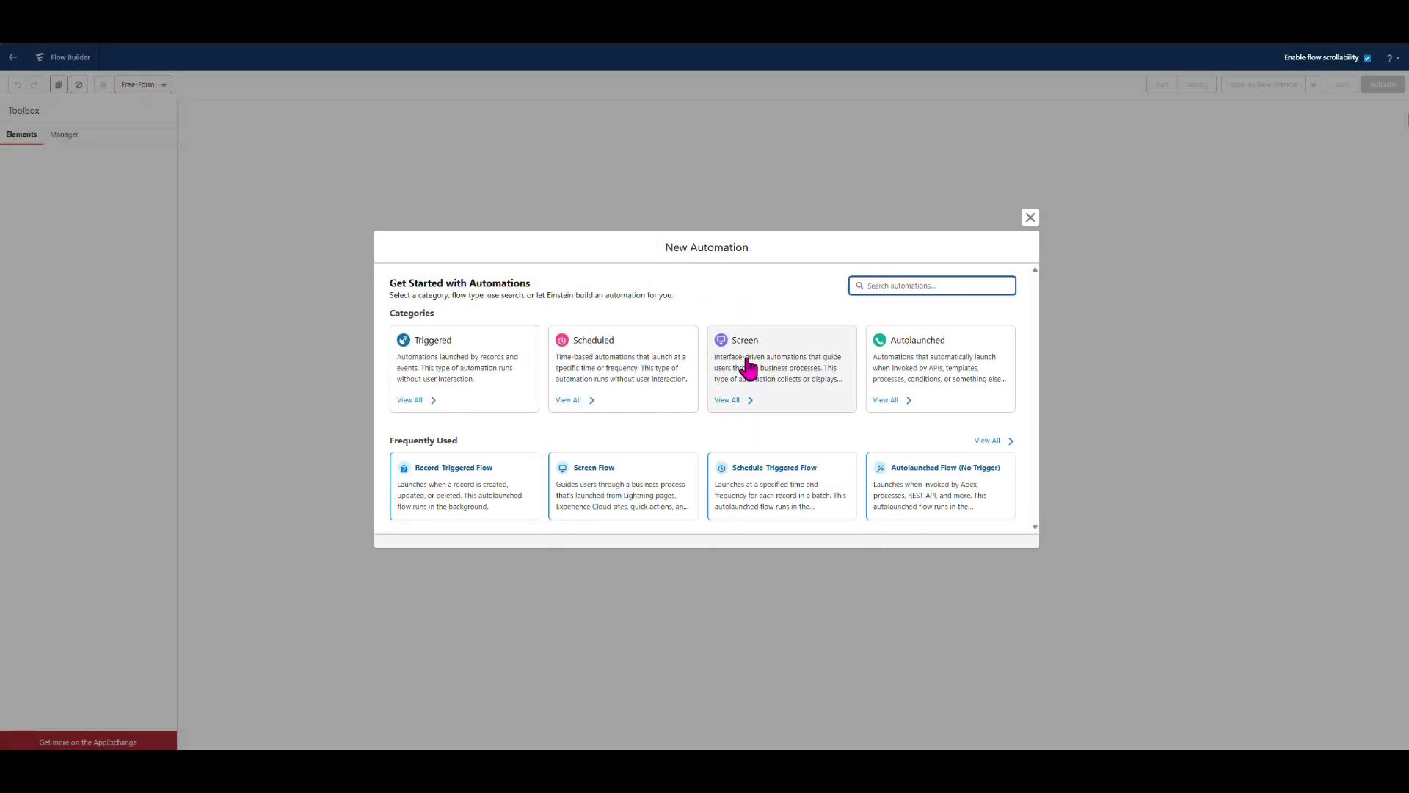
pyautogui.click(752, 361)
pyautogui.click(481, 242)
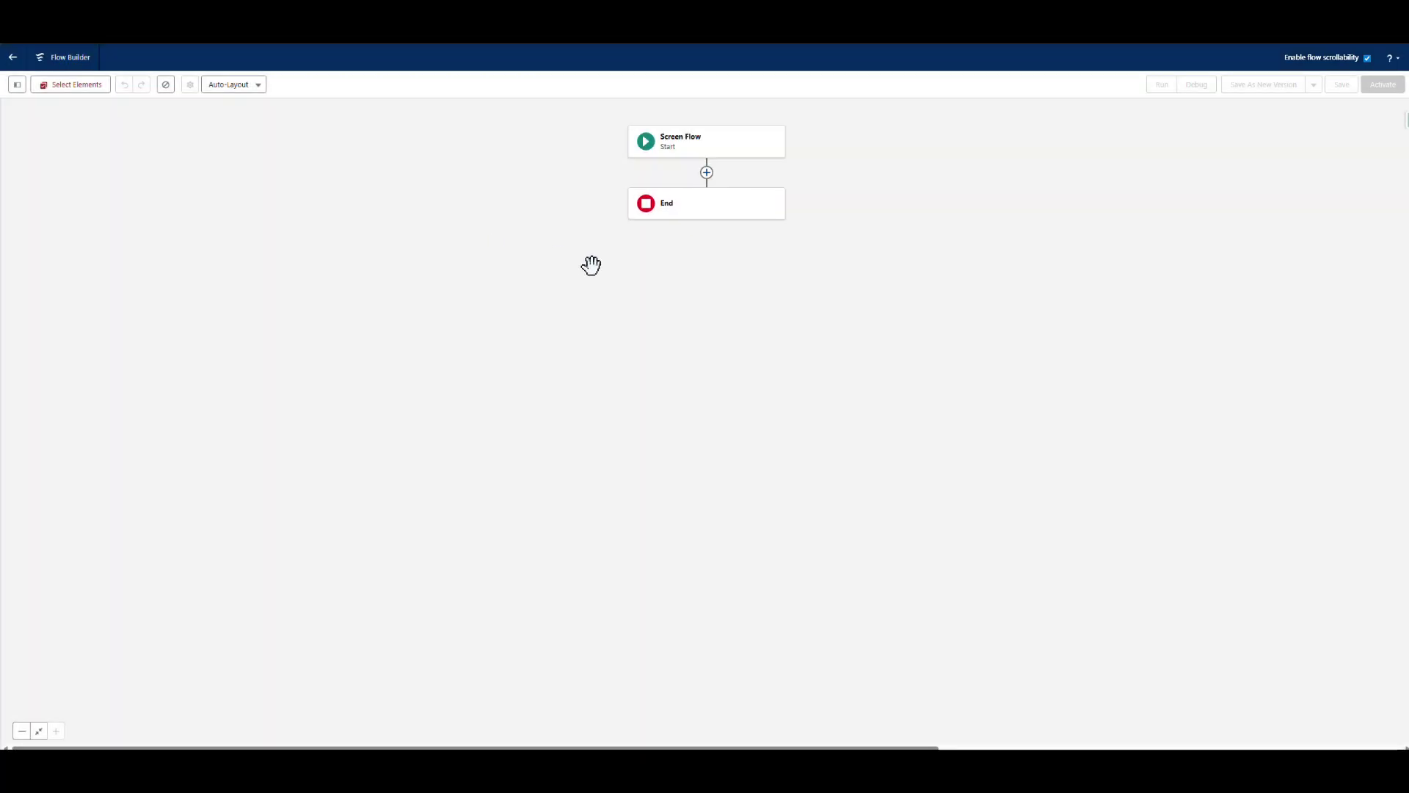
# Step: Create a variable resource with API name AccountId, data type Text, and make it available for input
pyautogui.click(17, 84)
pyautogui.click(47, 163)
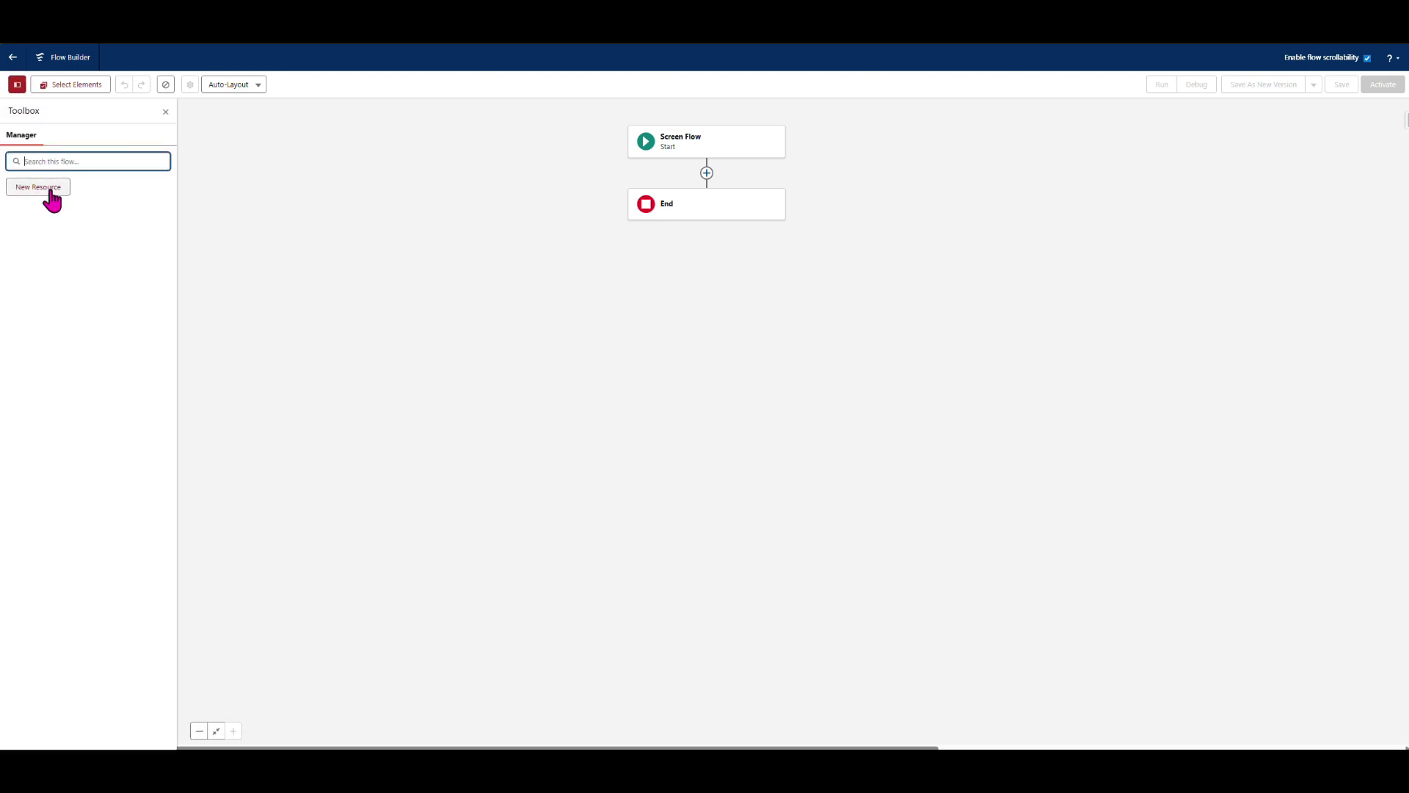
pyautogui.click(50, 192)
pyautogui.click(541, 355)
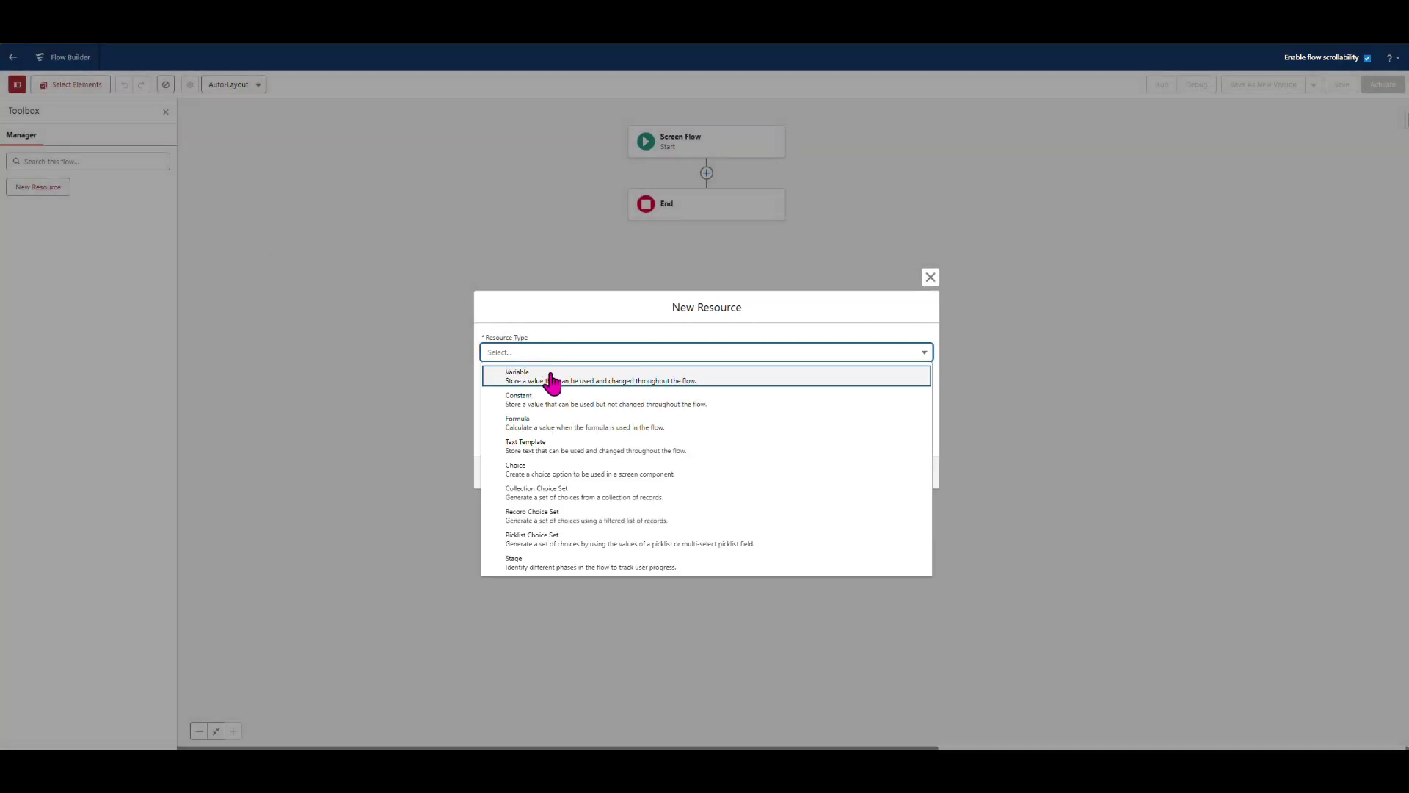
pyautogui.click(547, 375)
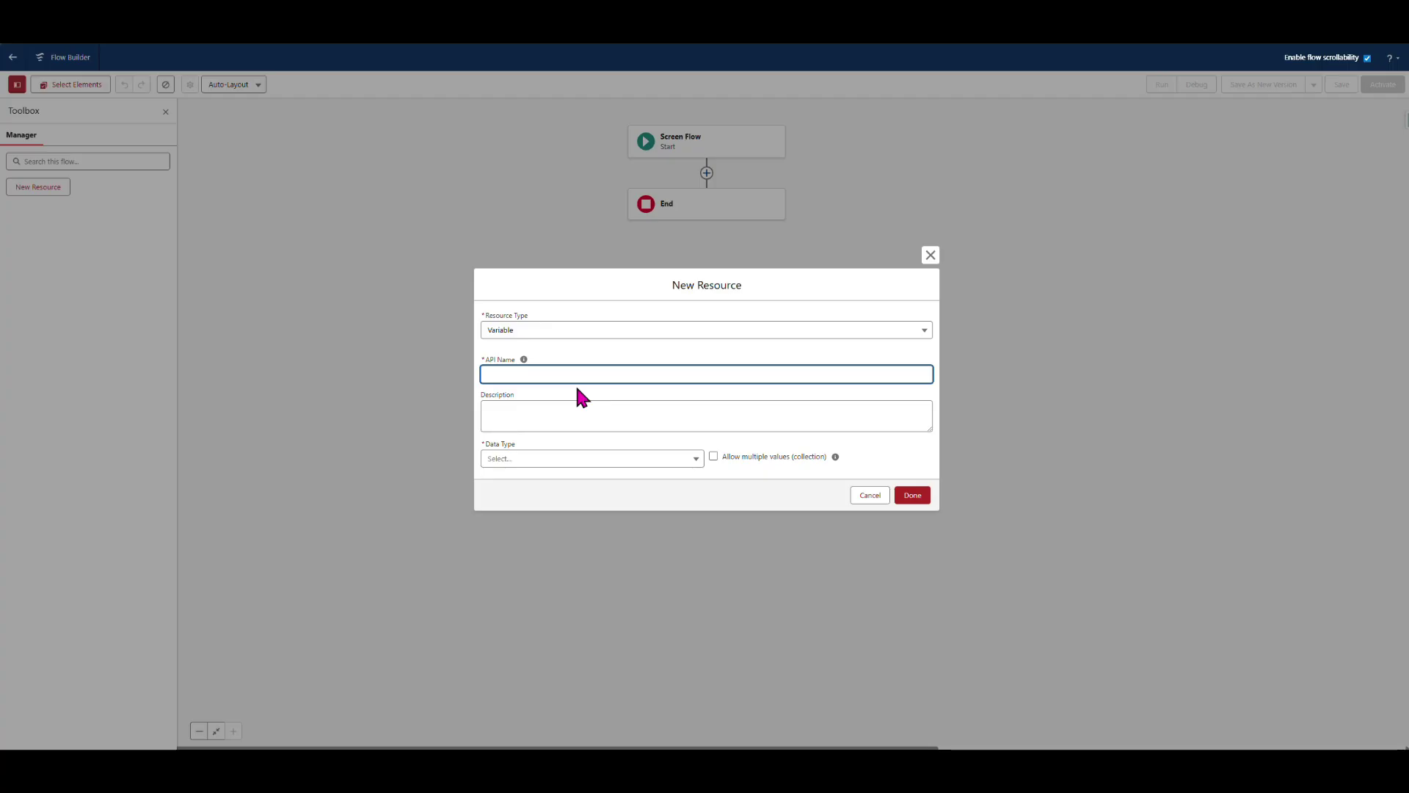
pyautogui.write('AccountId')
pyautogui.click(540, 461)
pyautogui.click(546, 478)
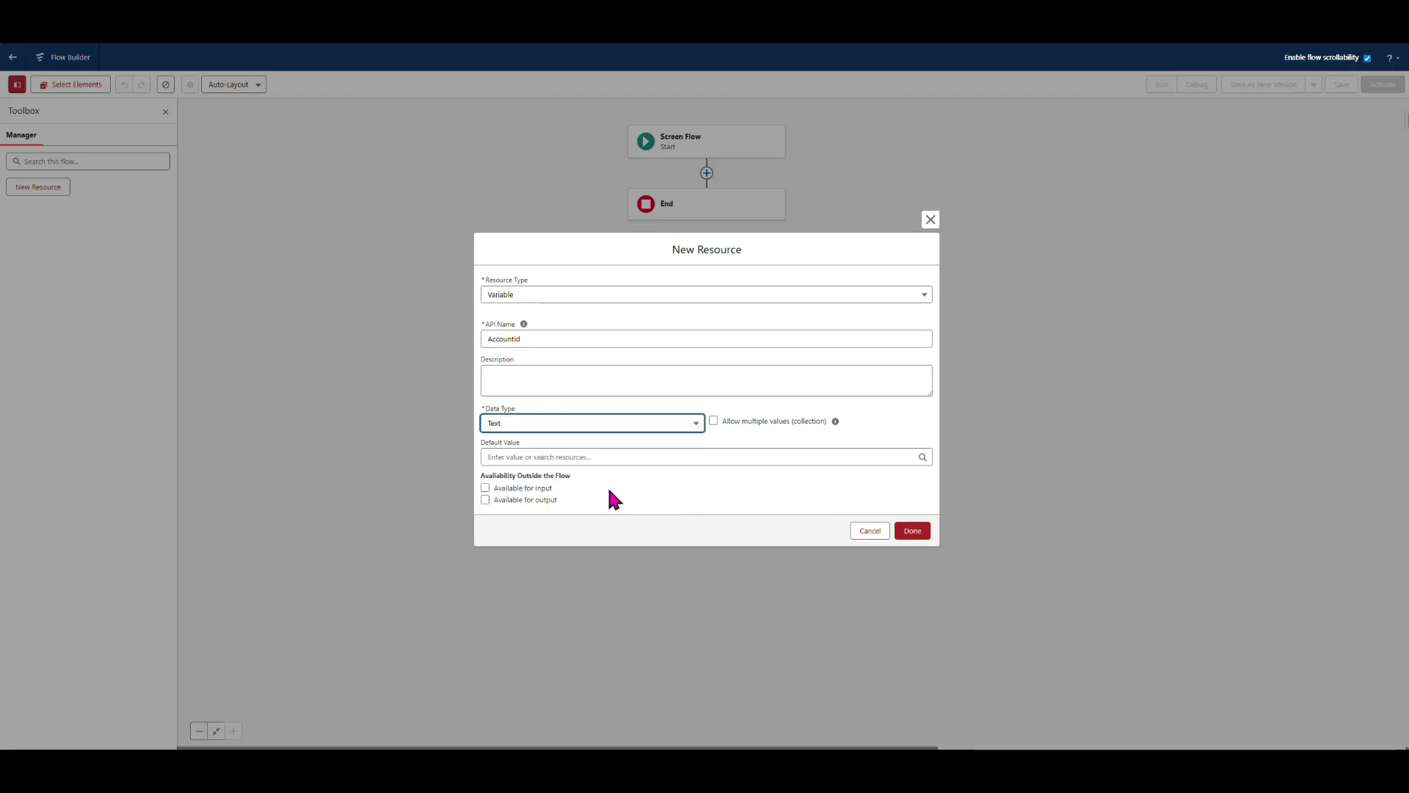
pyautogui.click(543, 489)
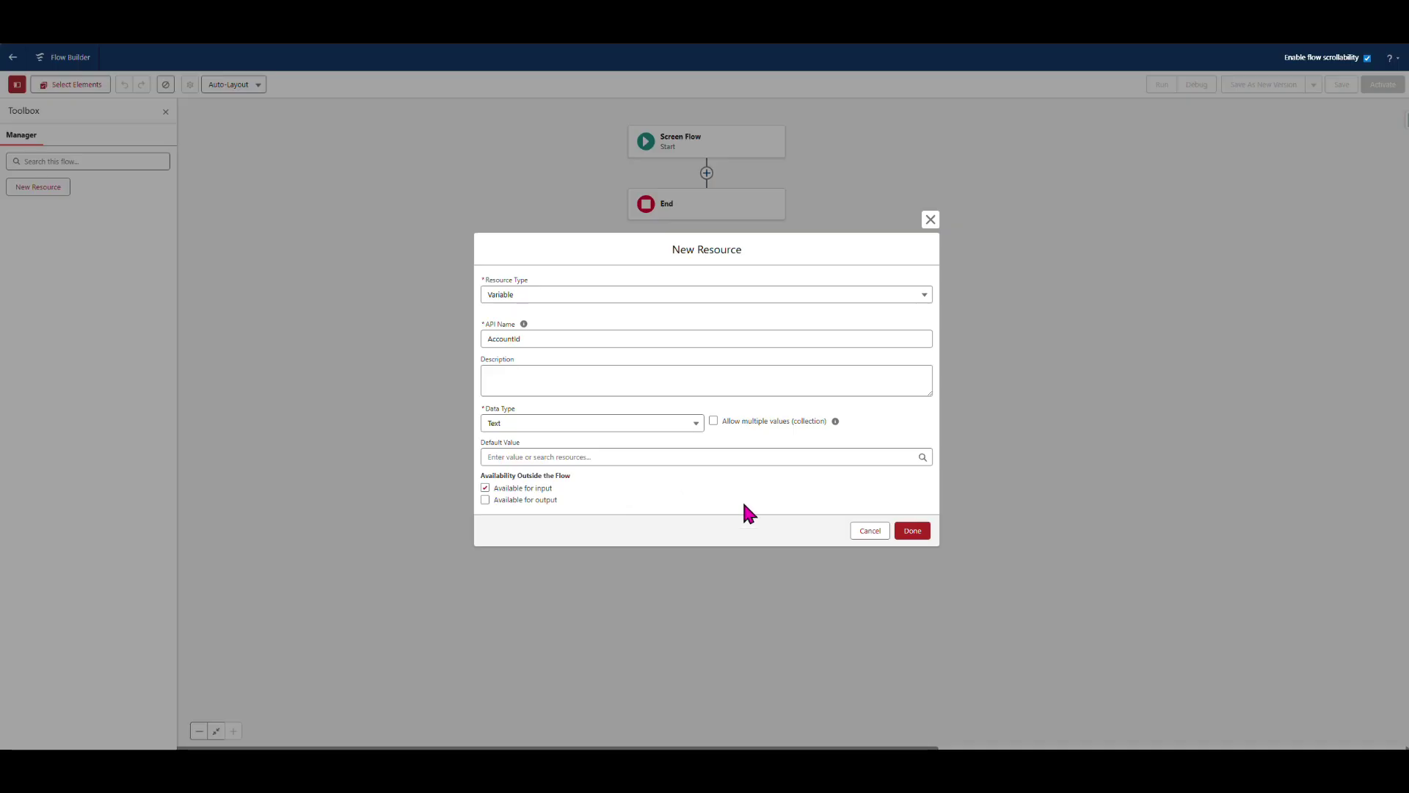
pyautogui.click(916, 533)
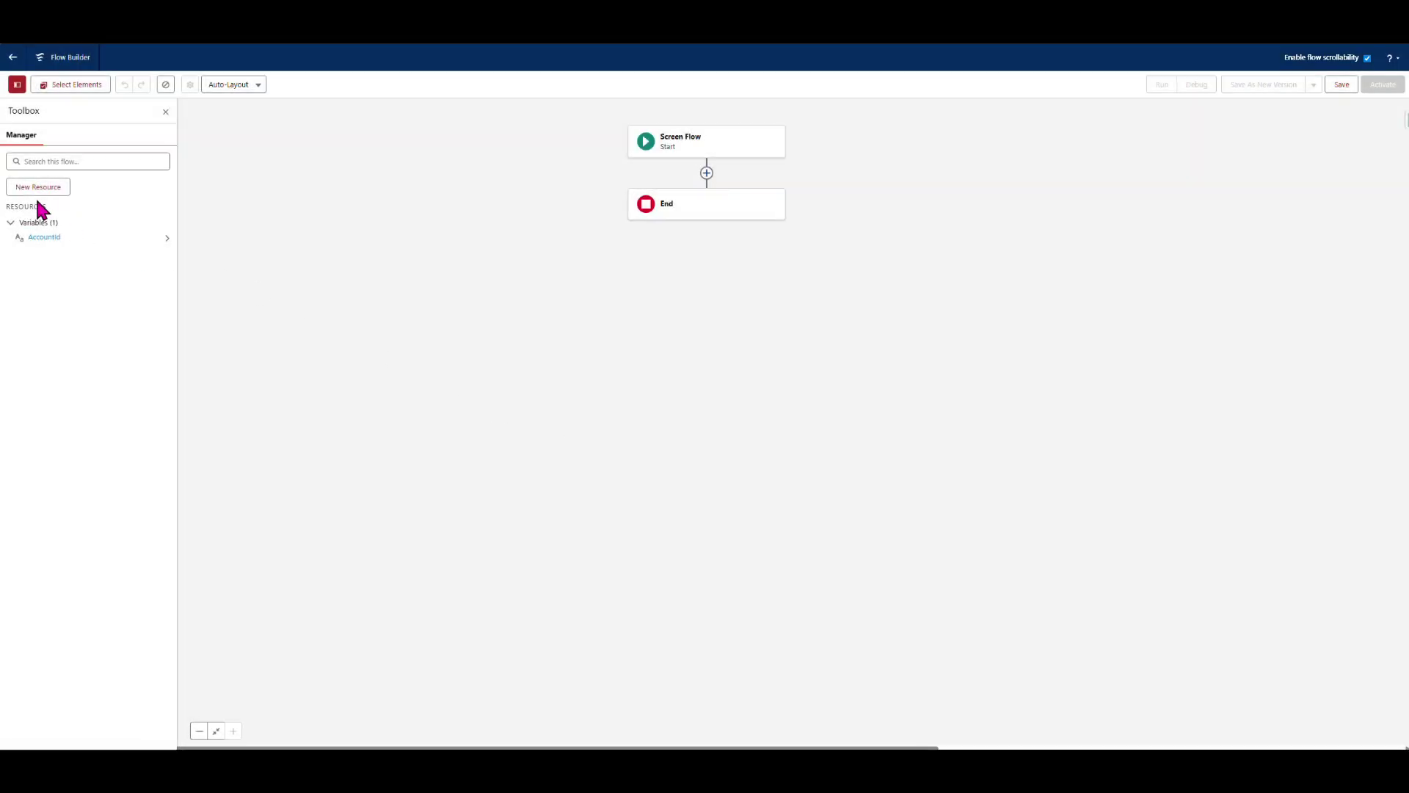
# Step: Start a new Formula resource with API name ComposerURL and data type Text
pyautogui.click(38, 186)
pyautogui.click(531, 354)
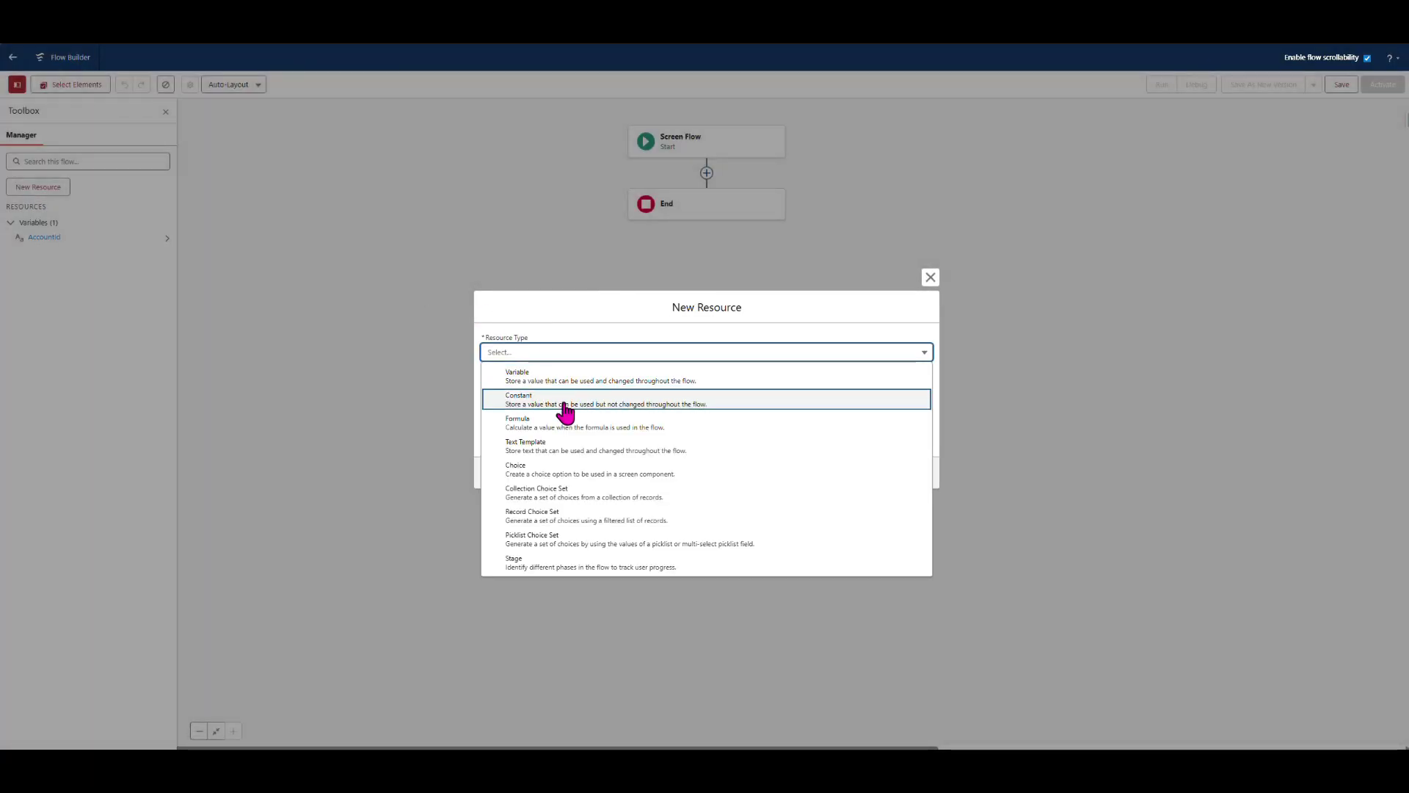
pyautogui.click(552, 432)
pyautogui.click(575, 319)
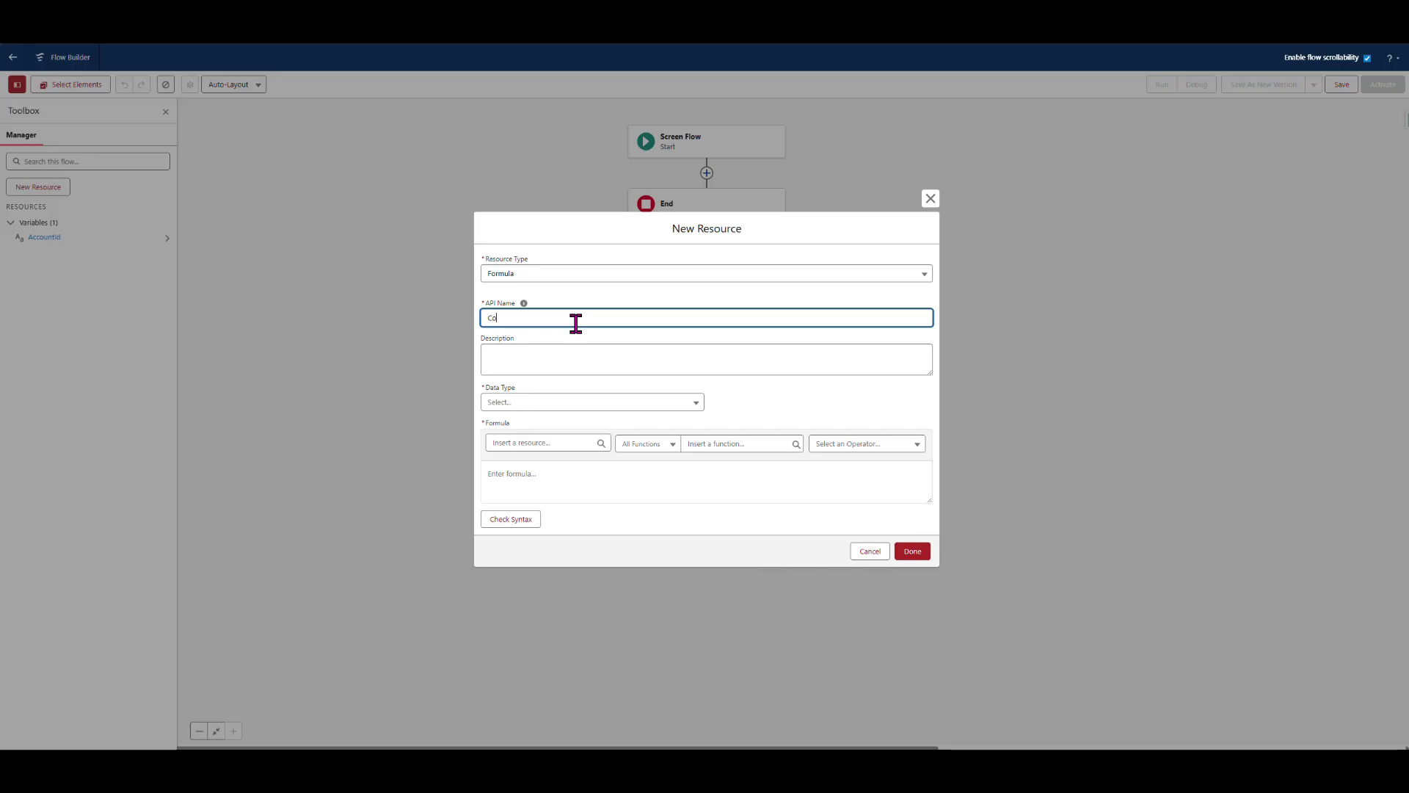
pyautogui.rightClick(587, 316)
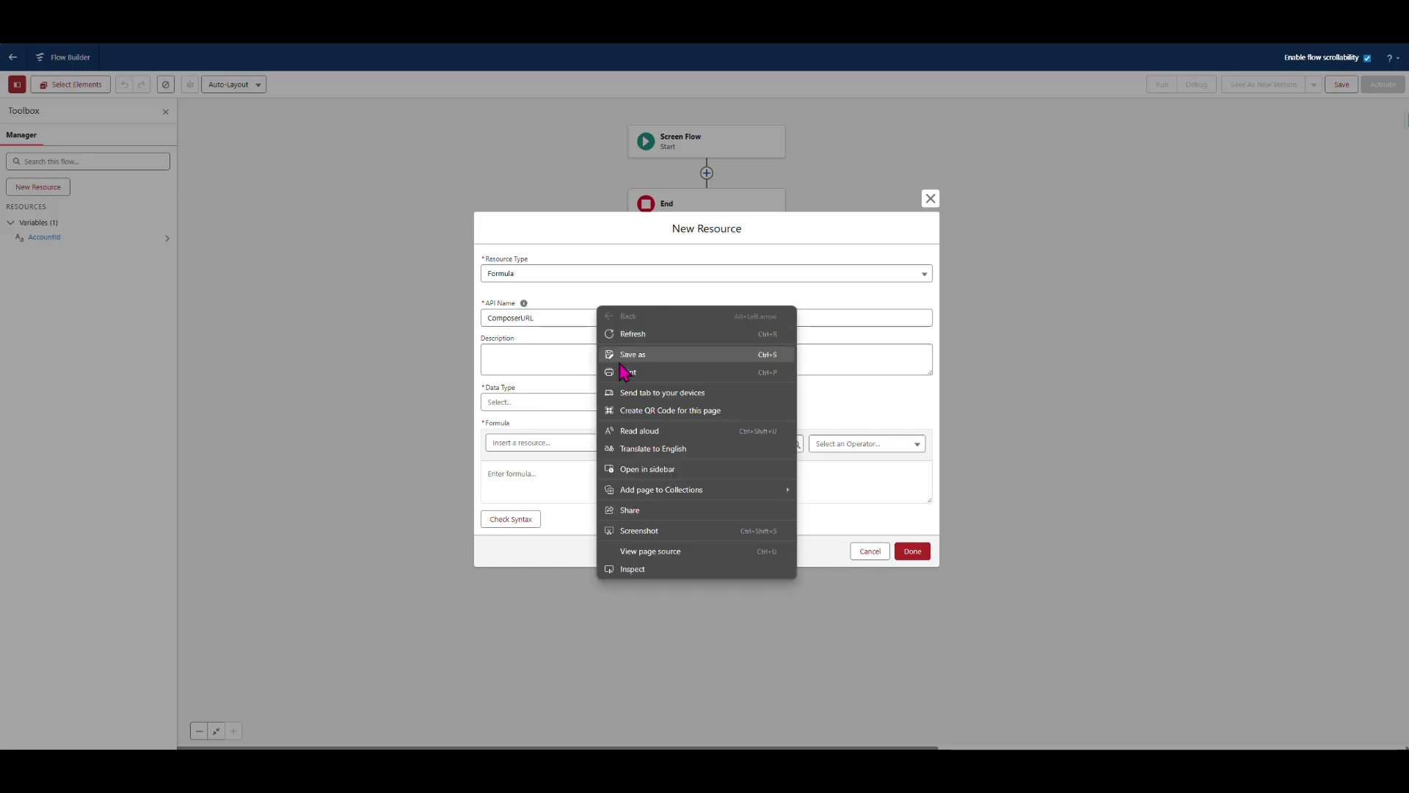
pyautogui.click(564, 402)
pyautogui.click(570, 443)
pyautogui.click(738, 419)
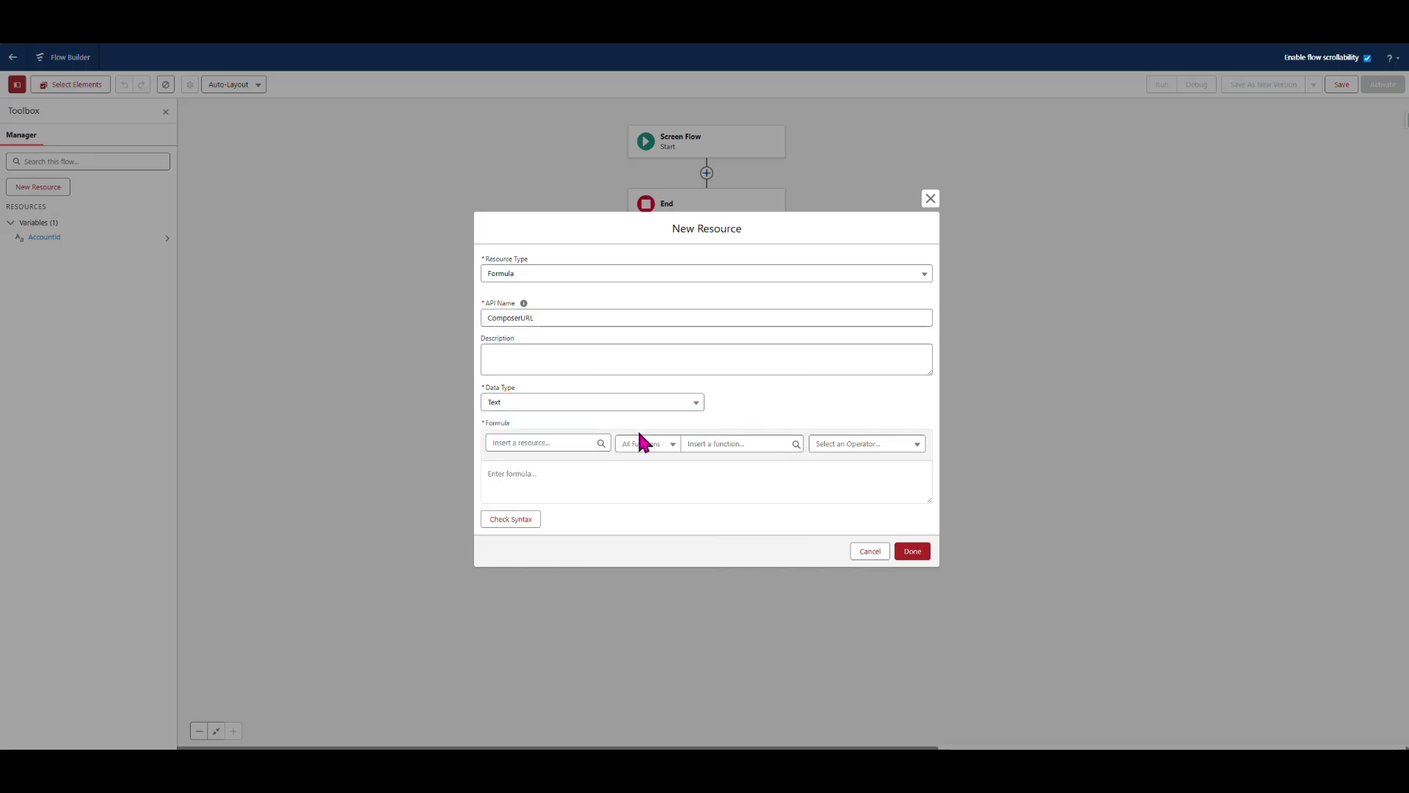
# Step: Enter the Conga Composer URL formula with serverUrl, AccountId as Id, QueryId, TemplateId, OFN=TestFileName, DS7=3 and DefaultPDF=1, check its syntax and save the resource
pyautogui.click(586, 486)
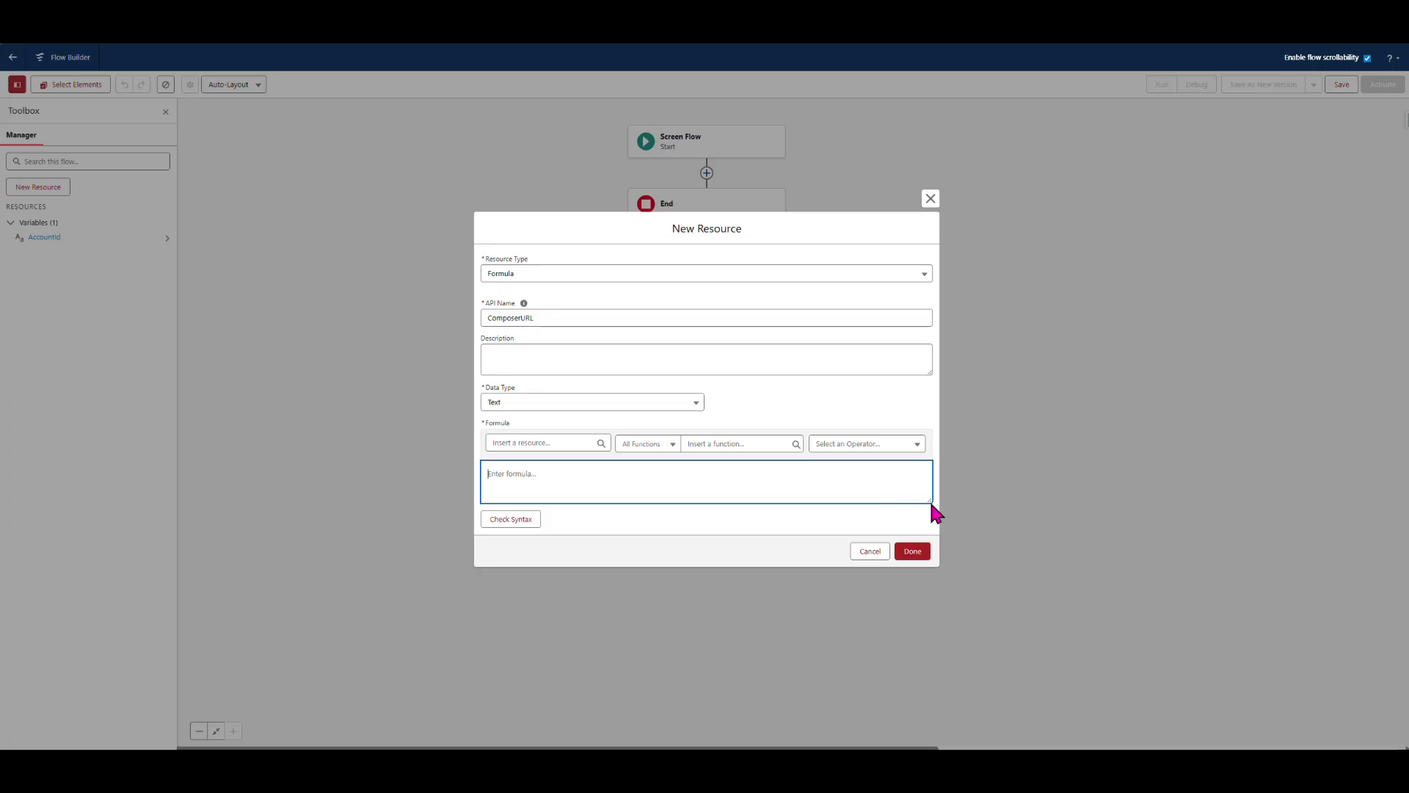
pyautogui.moveTo(929, 500); pyautogui.dragTo(931, 654)
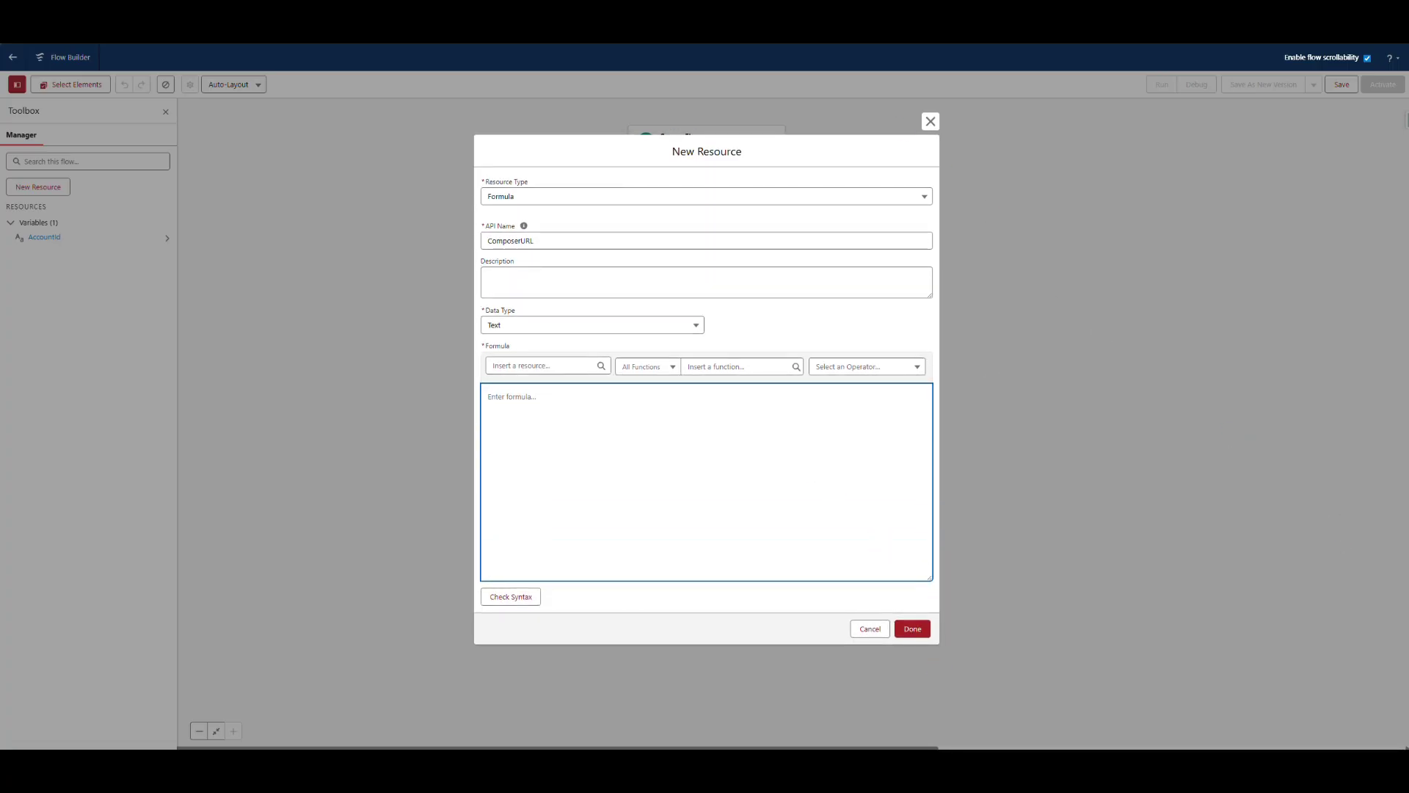
pyautogui.write('"/apex/APXTConga4__Conga_Composer?SolMgr=1"& "&serverUrl="&URLENCODE({!$Api.Partner_Server_URL_520})& "&Id="&{!AccountId}& "&QueryId=[Test]0Q_061MAE015968,[OpenOpp]0Q_006UAC575848"& "&TemplateId=0T_001UAC513450"& "&OFN=TestFileName"& "&DS7=3"& "&DefaultPDF=1"')
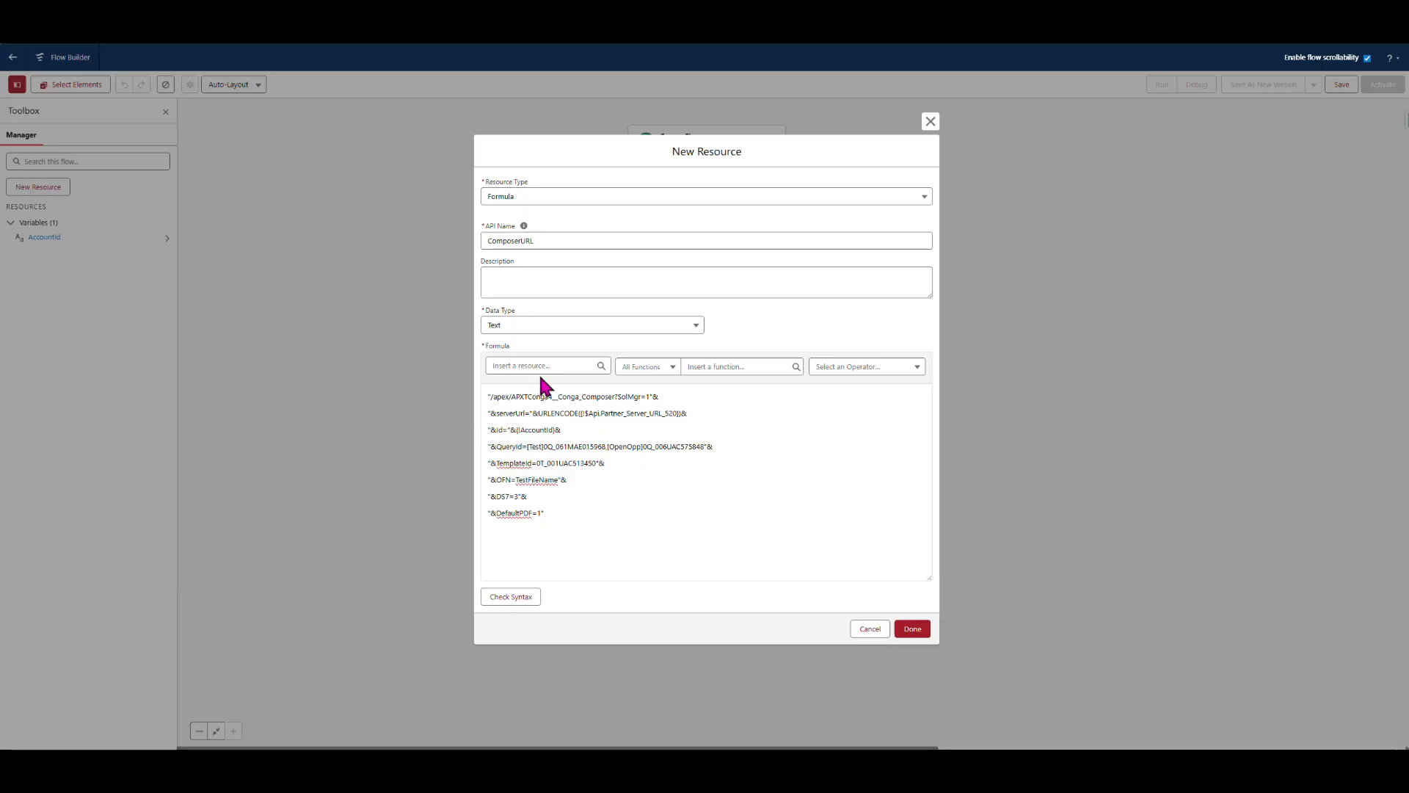
pyautogui.click(512, 598)
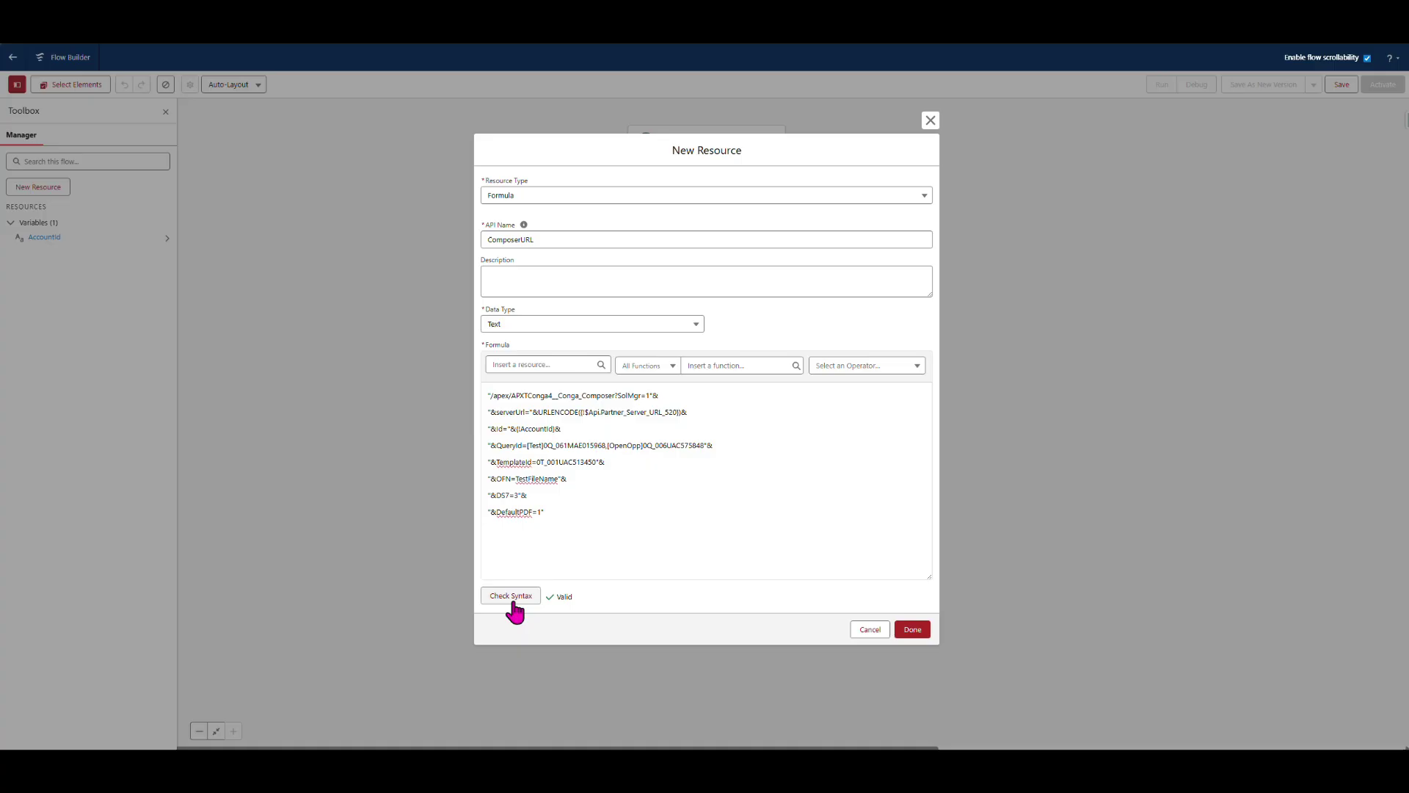
pyautogui.click(914, 631)
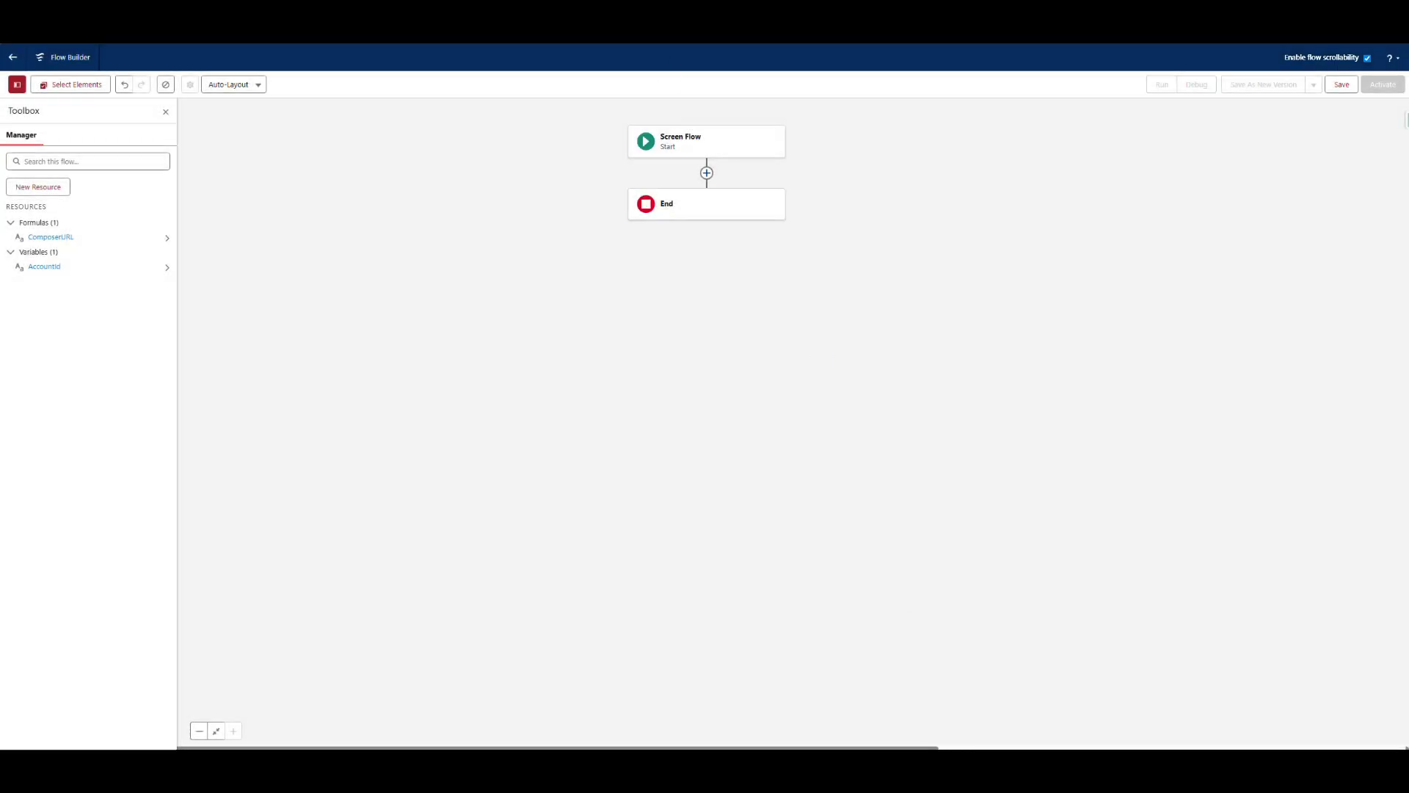
# Step: Add a Get Records element after the flow's start and label it Get Record ID, with API name Get_Record_ID
pyautogui.click(705, 175)
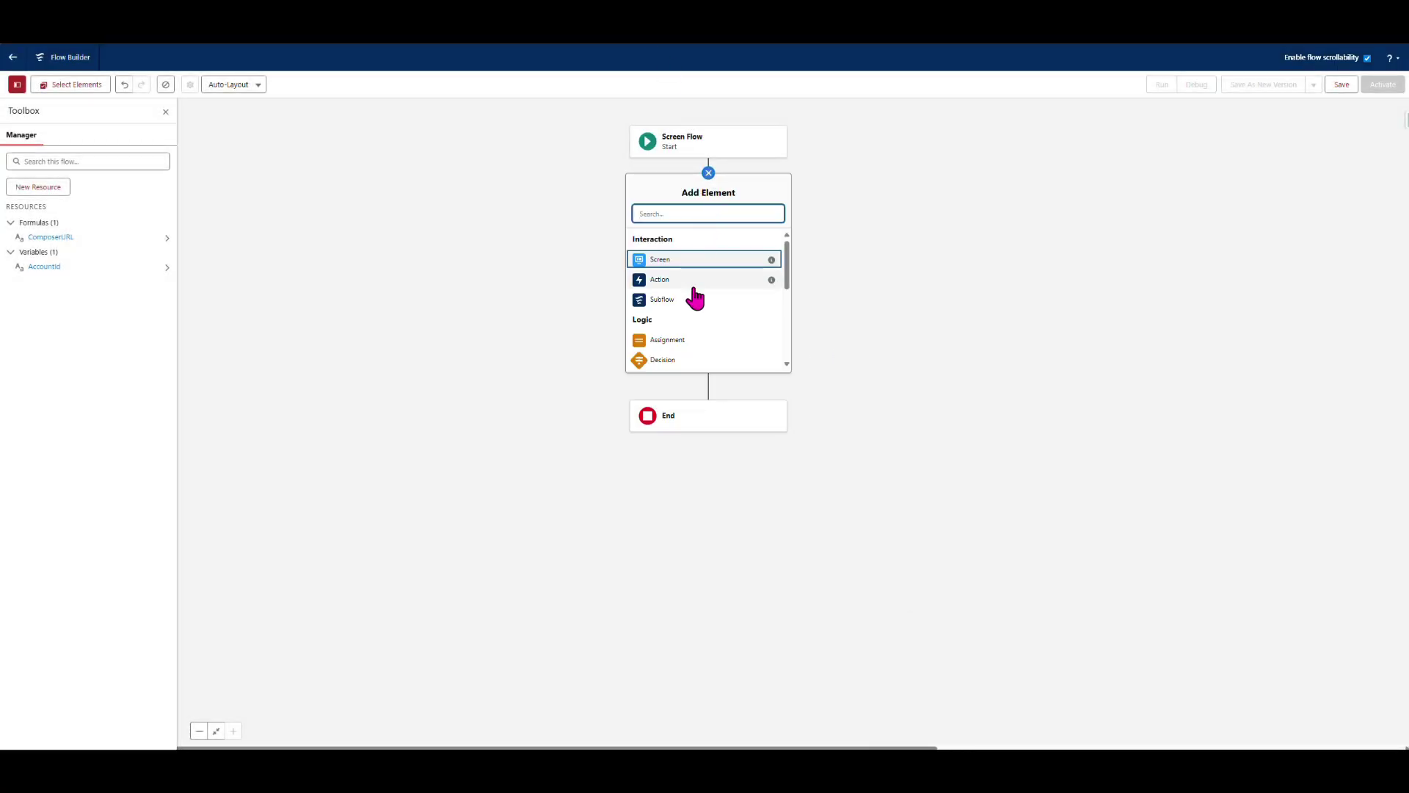
pyautogui.scroll(-4, 693, 301)
pyautogui.click(684, 321)
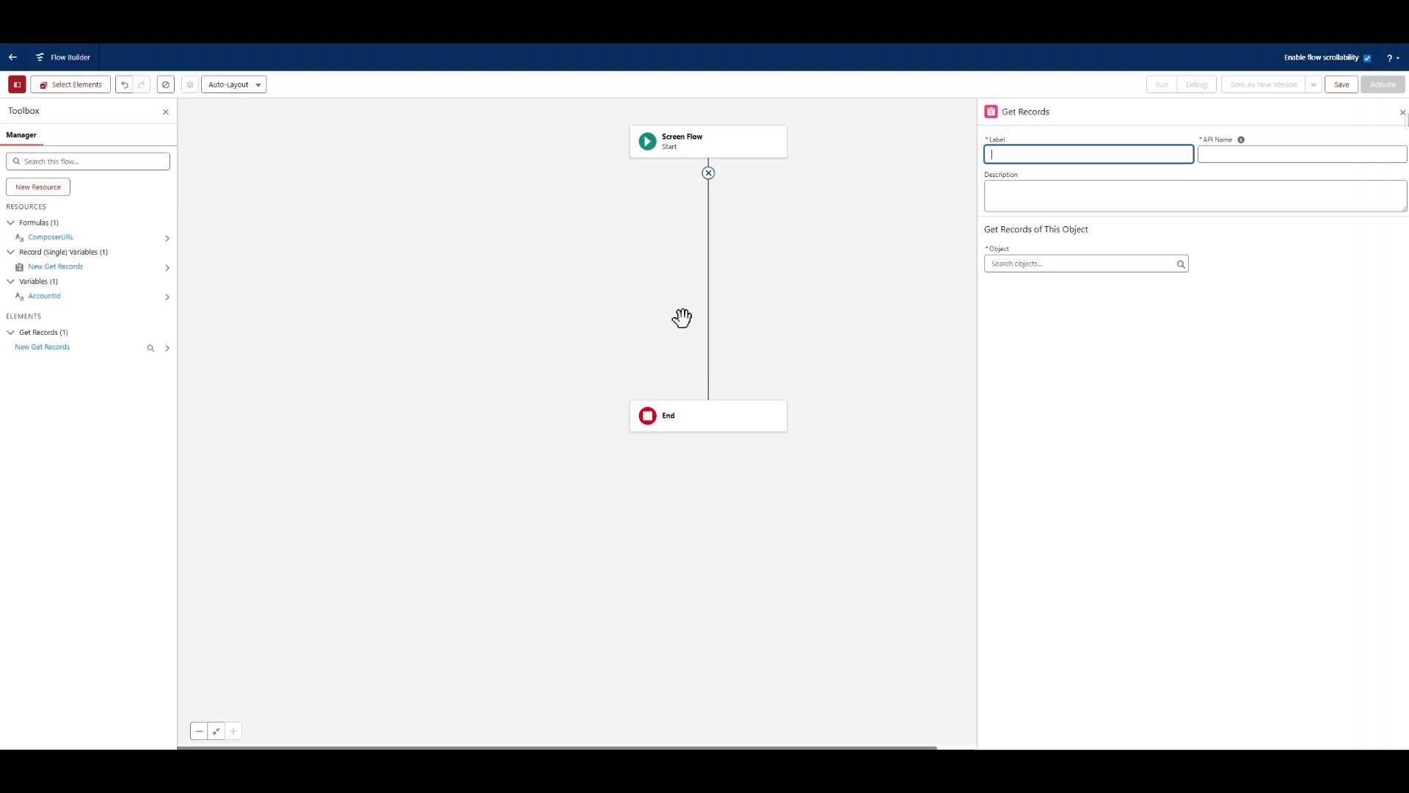
pyautogui.write('Get R')
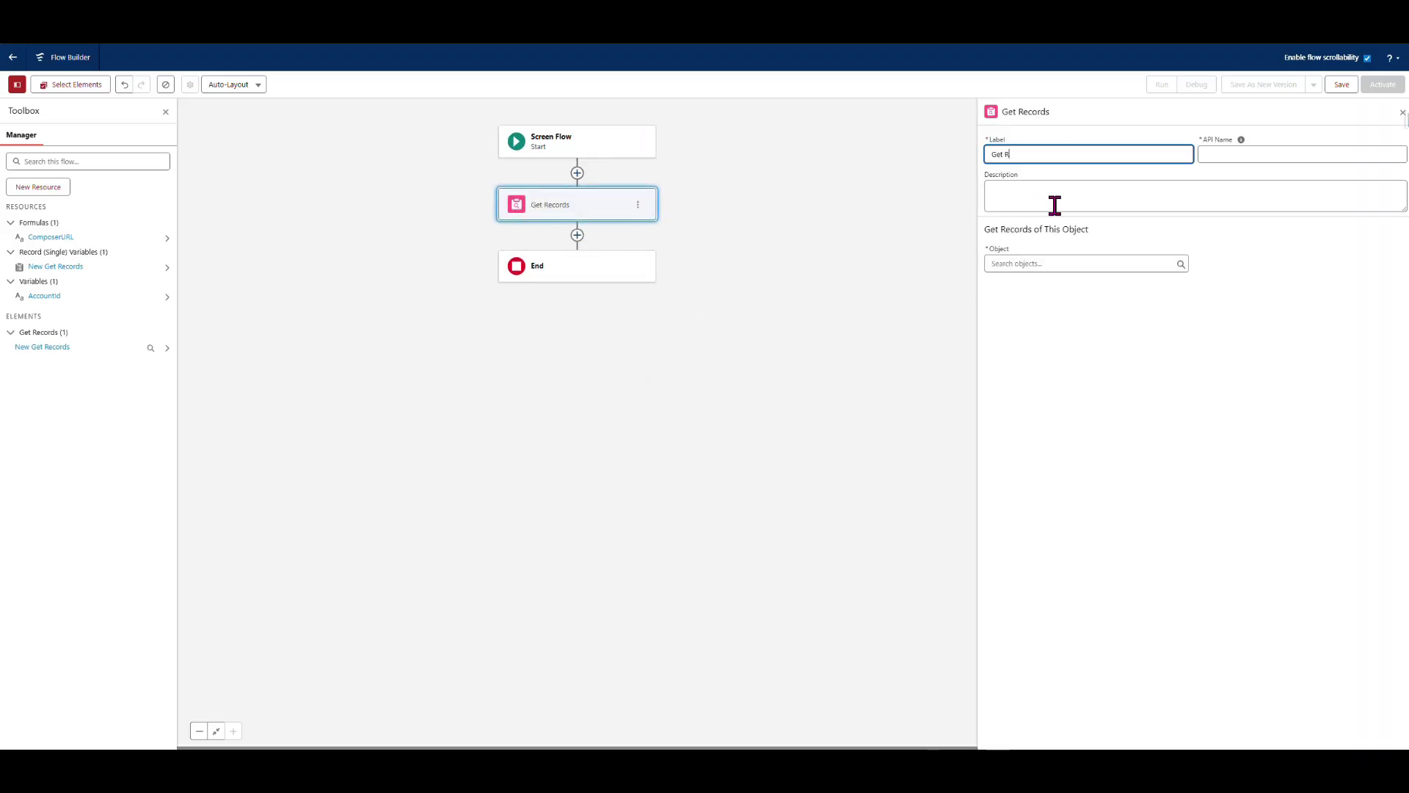
pyautogui.write('ecord ID')
pyautogui.press('Tab')
pyautogui.press('Tab')
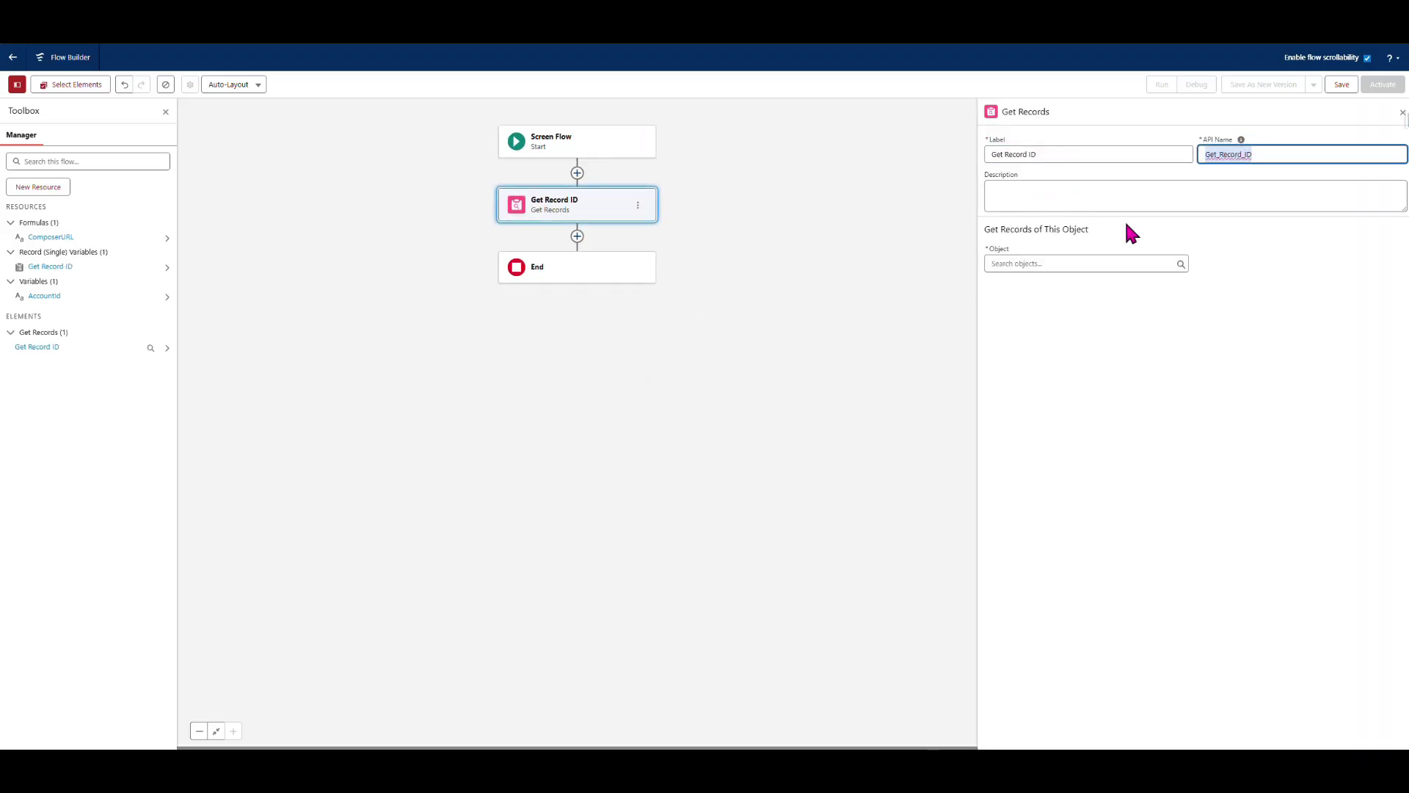
# Step: Set Account as the object whose records the Get Record ID element retrieves
pyautogui.click(1148, 214)
pyautogui.click(1121, 262)
pyautogui.write('acc')
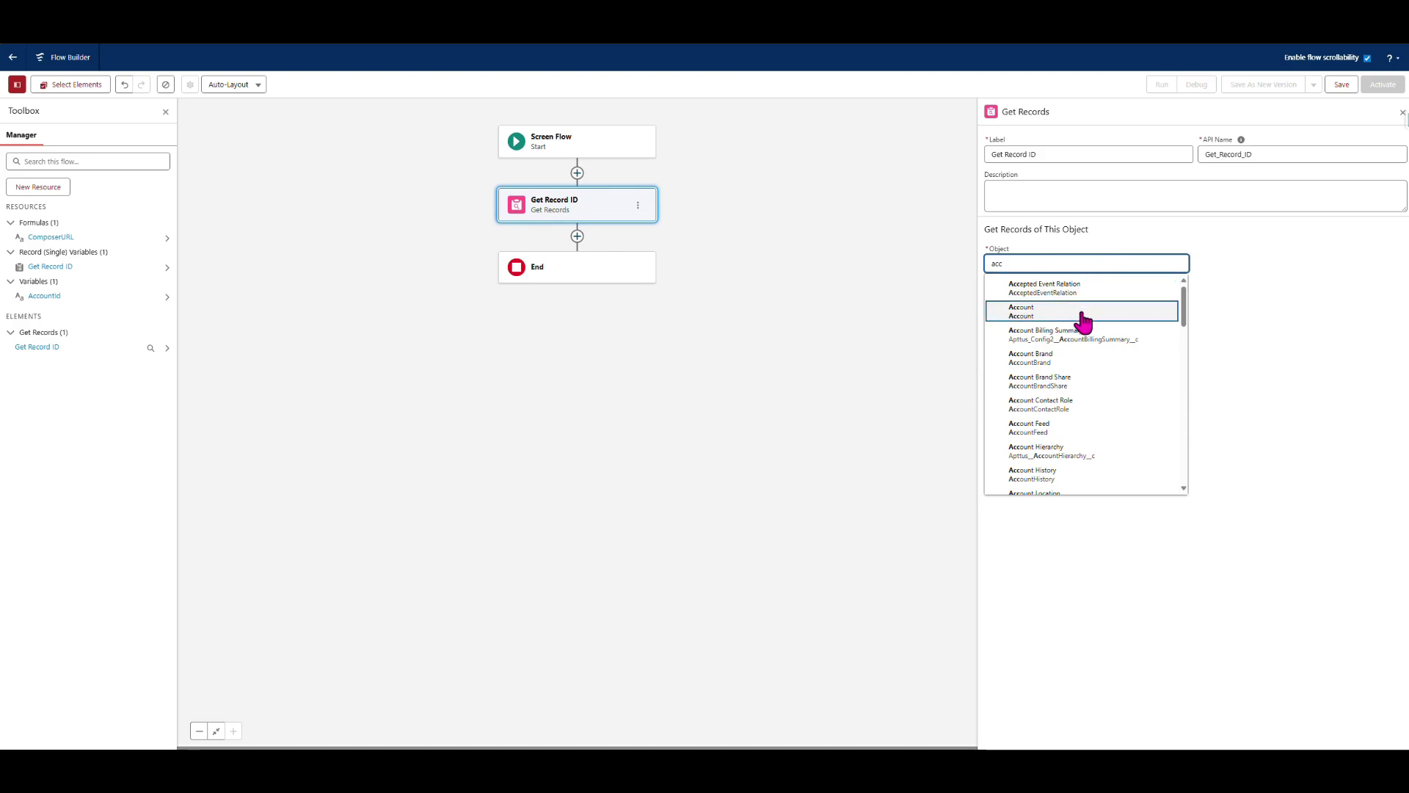
pyautogui.click(1080, 311)
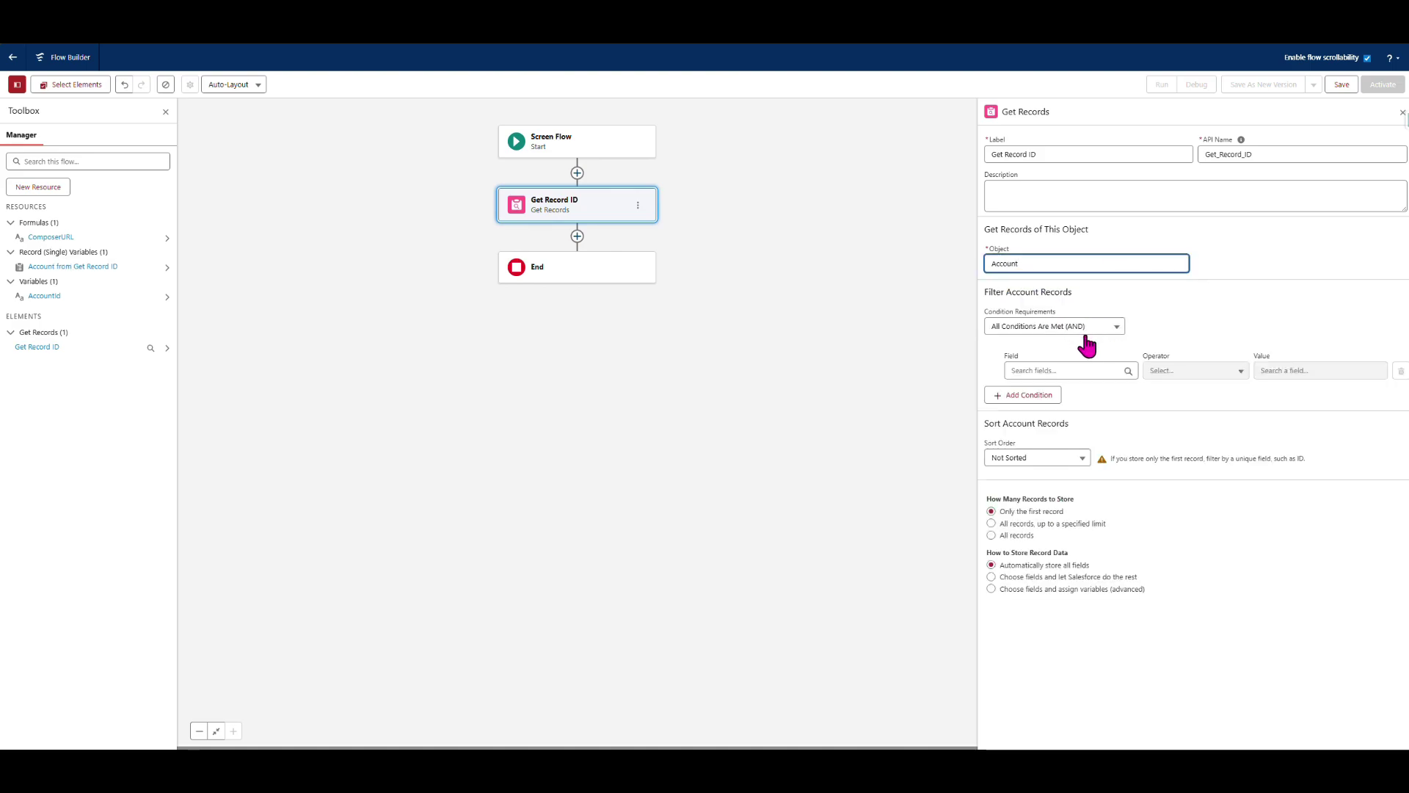
# Step: Filter the account records with the condition Account Type Equals Prospect
pyautogui.click(1101, 372)
pyautogui.write('acc')
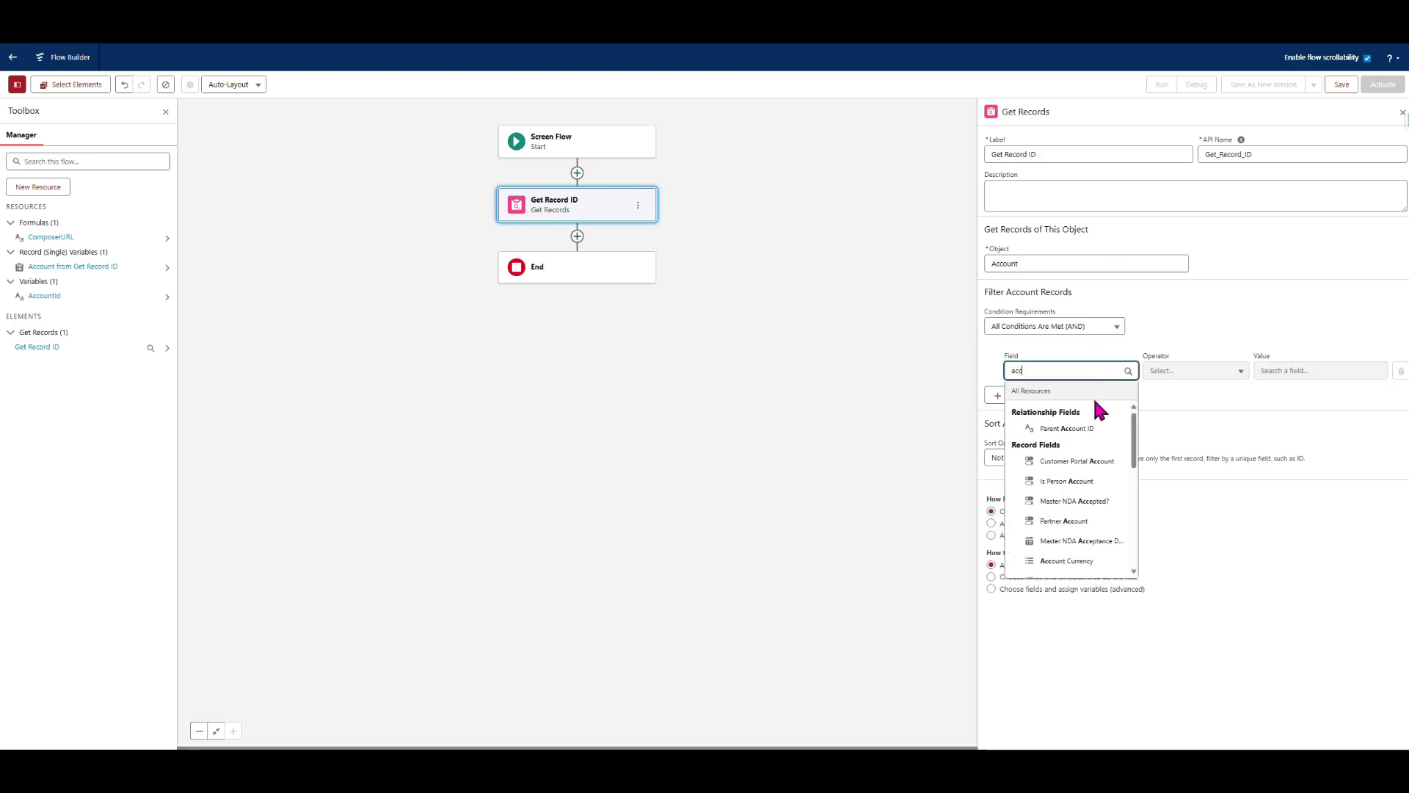
pyautogui.write('ount type')
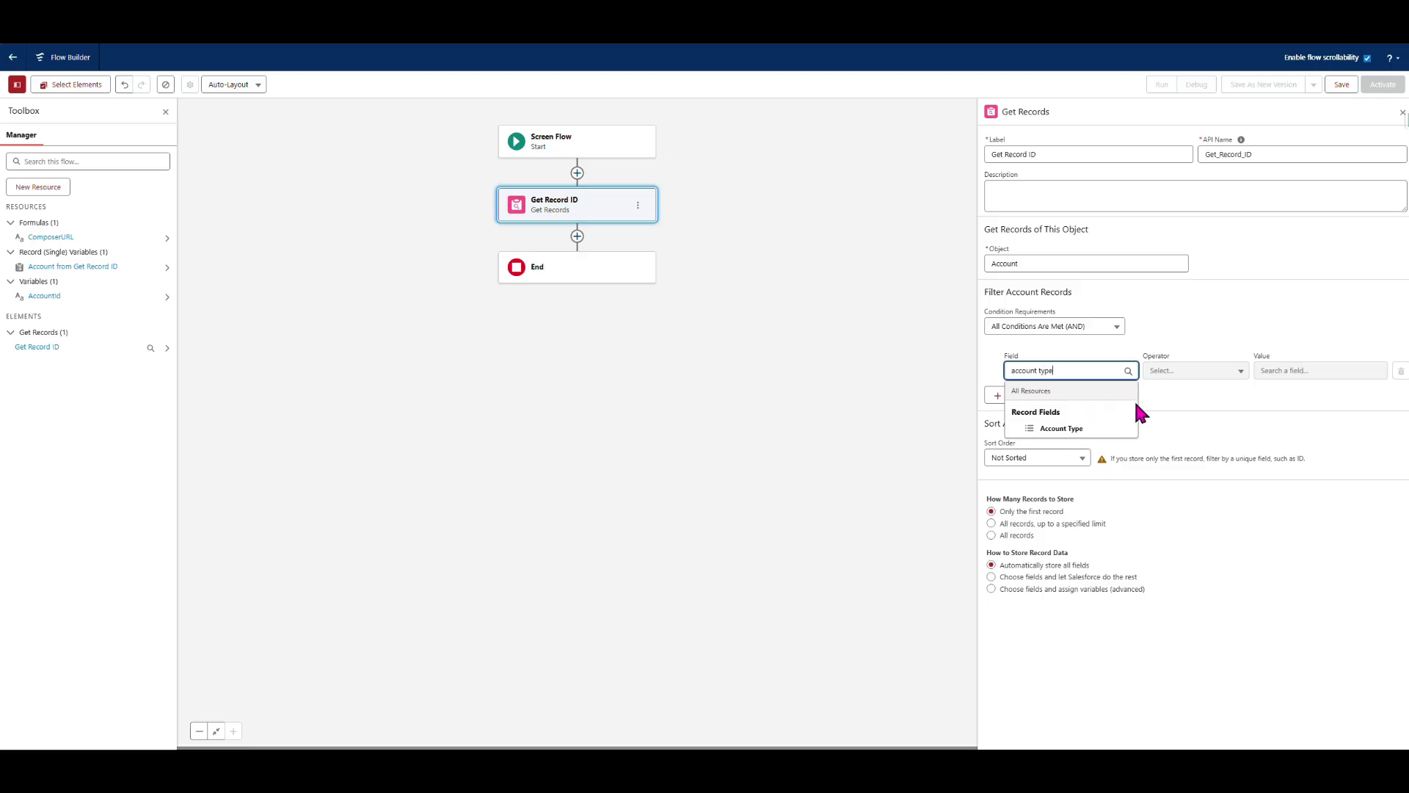
pyautogui.click(1122, 425)
pyautogui.click(1293, 371)
pyautogui.write('p')
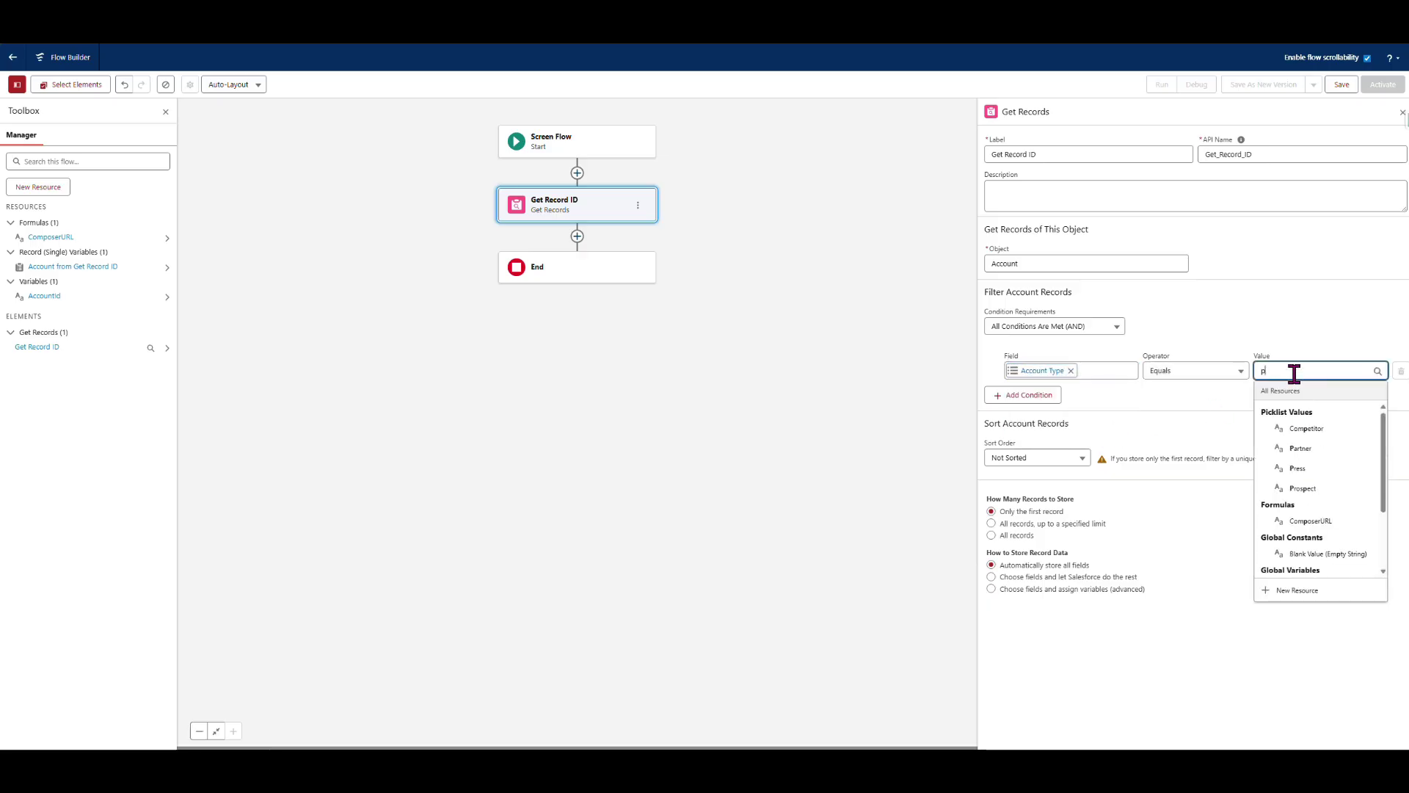
pyautogui.click(1299, 488)
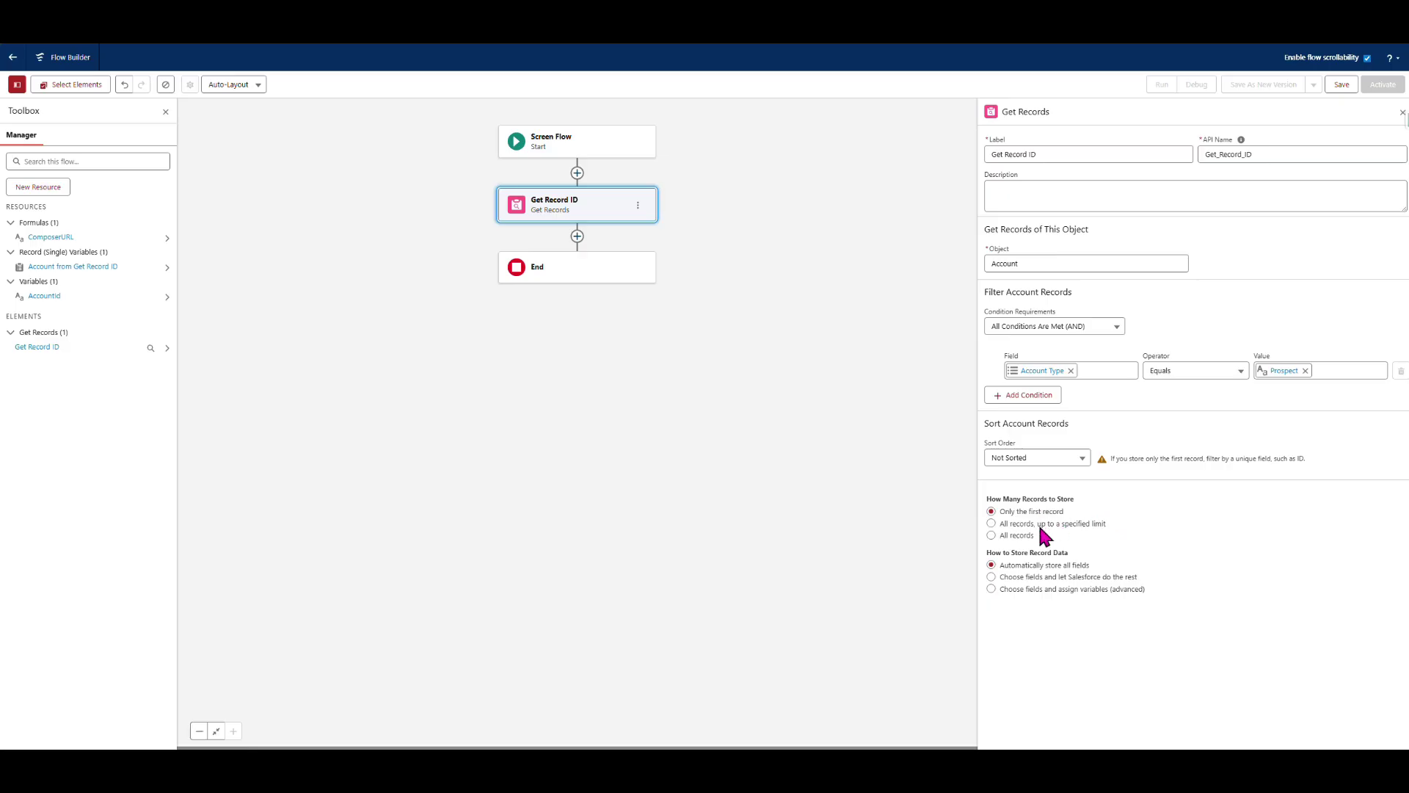
# Step: Choose fields and assign variables manually, using separate variables, and store the account's Id field in the AccountId variable
pyautogui.click(1041, 590)
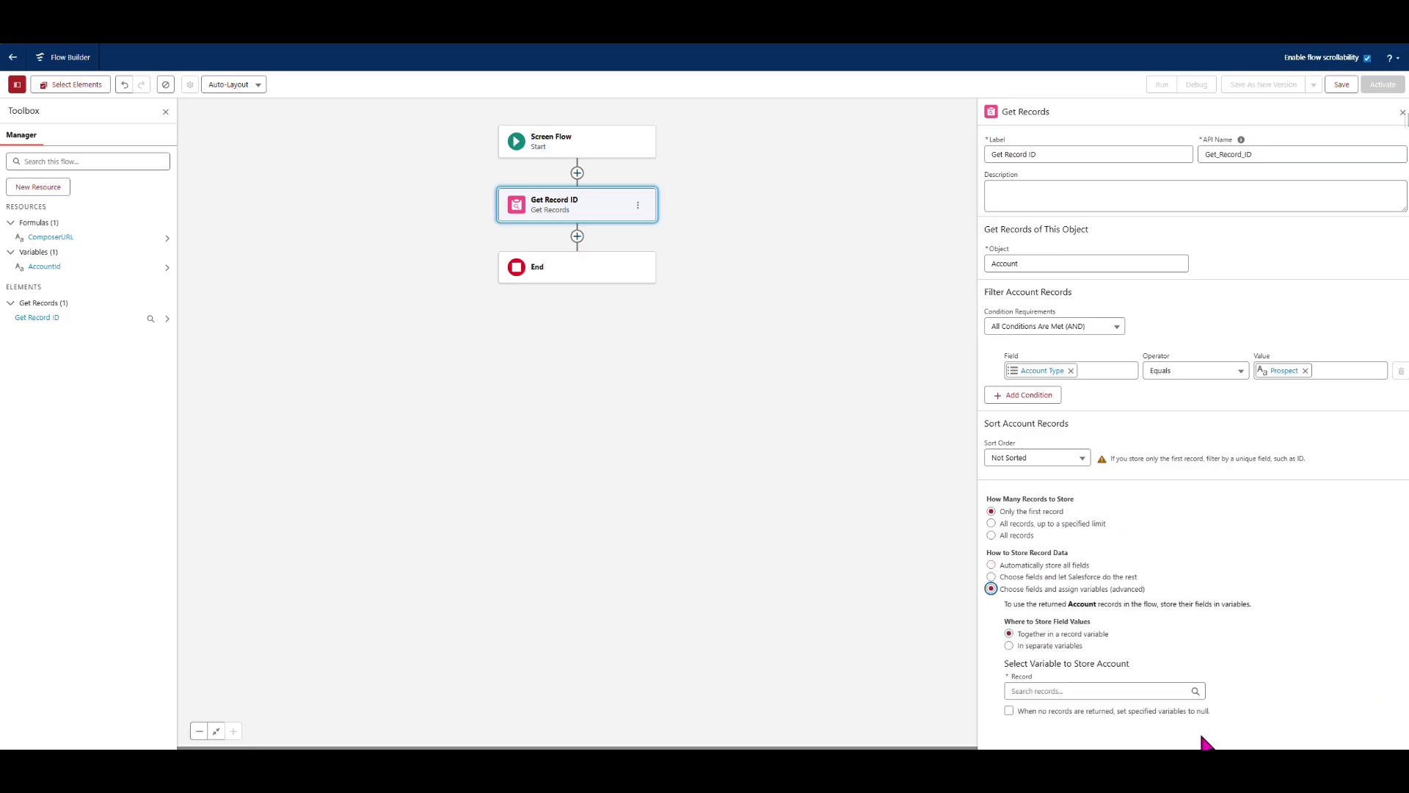
pyautogui.click(1065, 647)
pyautogui.click(1112, 692)
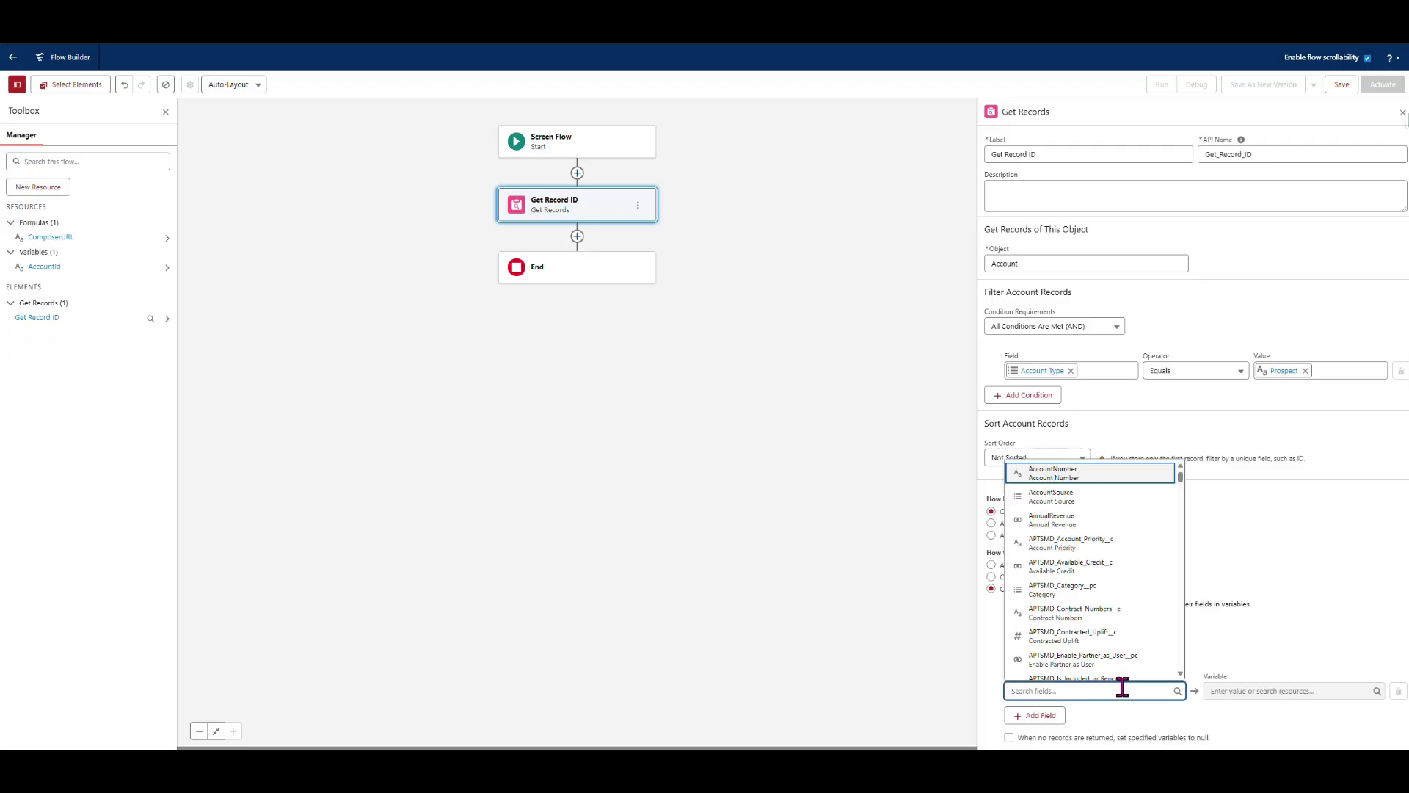
pyautogui.write('Id')
pyautogui.click(1123, 666)
pyautogui.click(1268, 690)
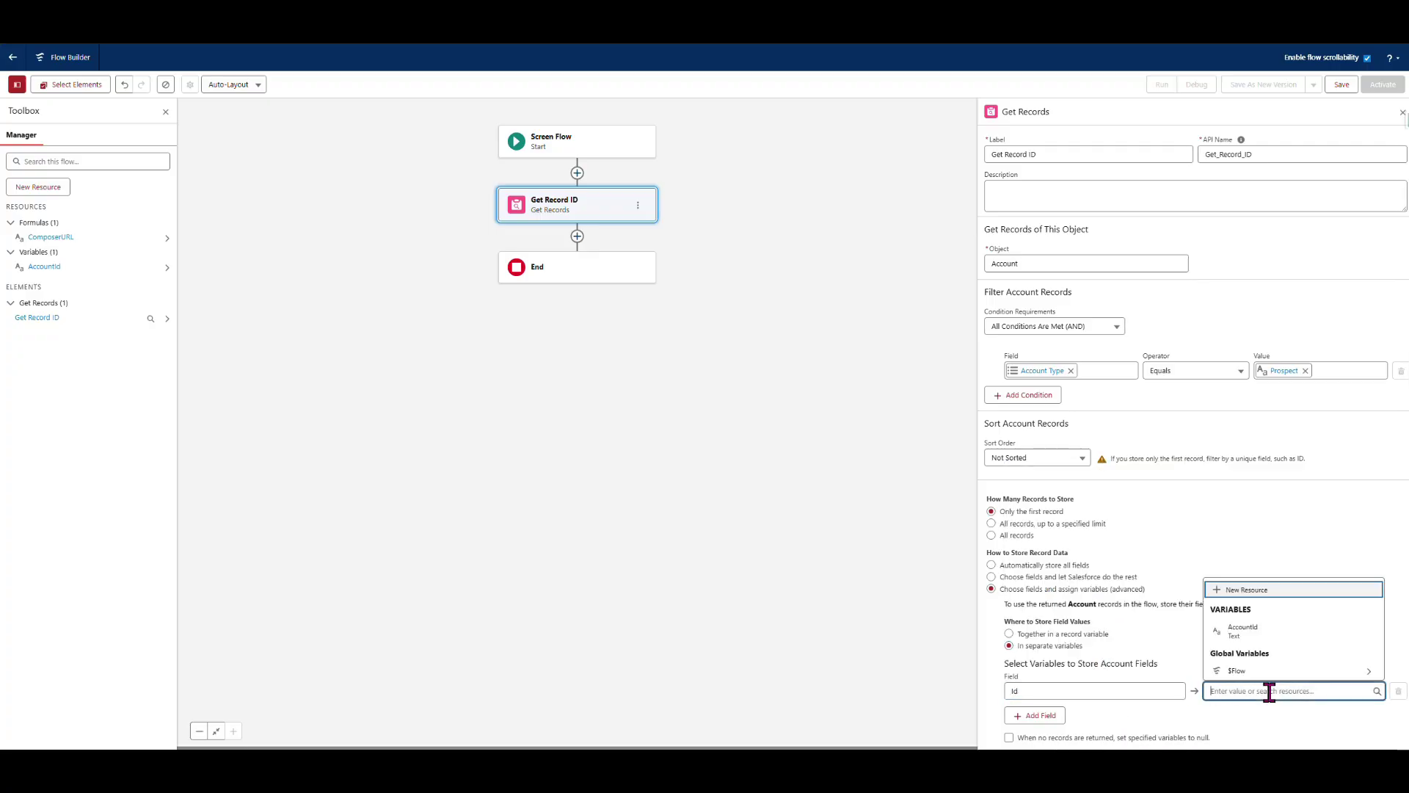
pyautogui.click(1283, 629)
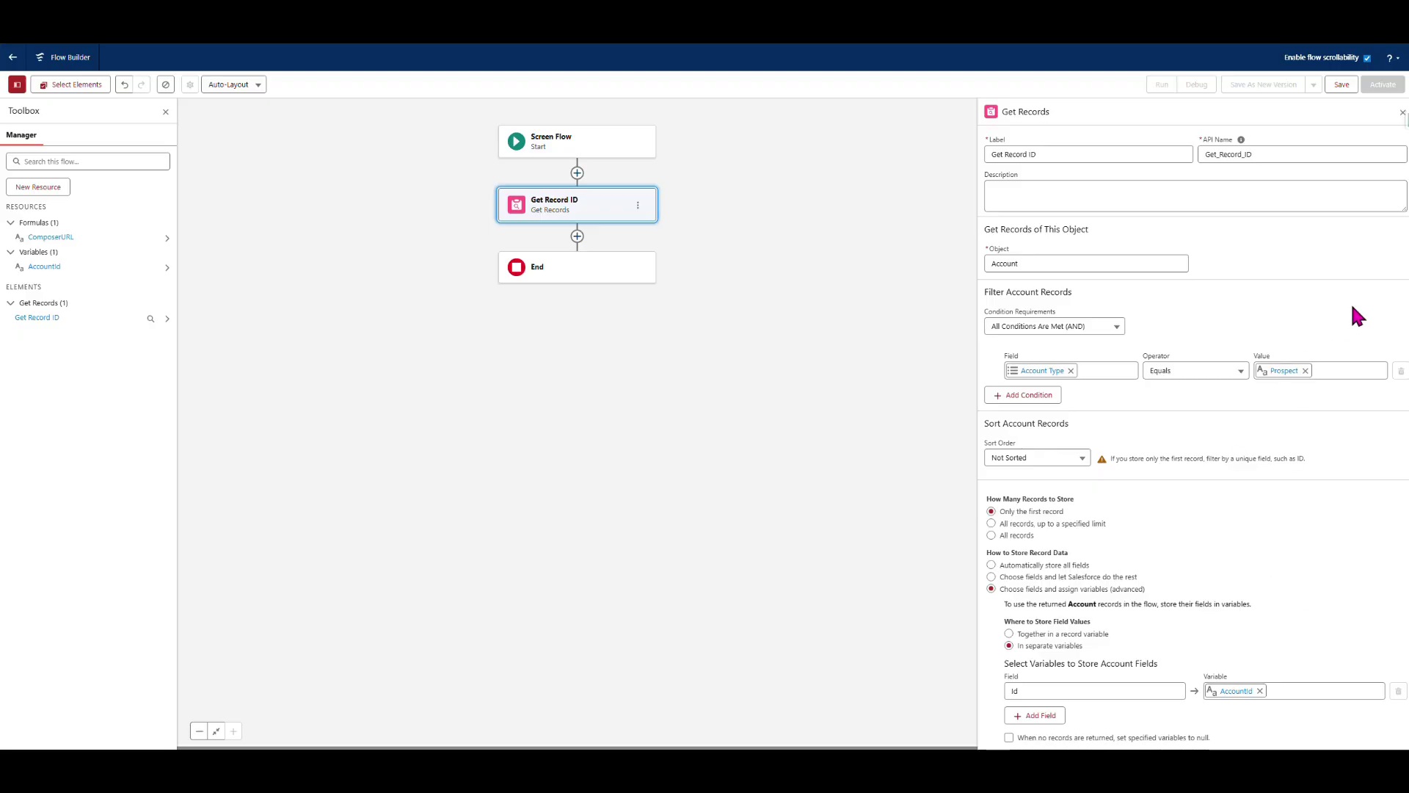
# Step: Add a Screen element after Get Record ID and place the custom APTSMD_RedirectURL component on it
pyautogui.click(578, 235)
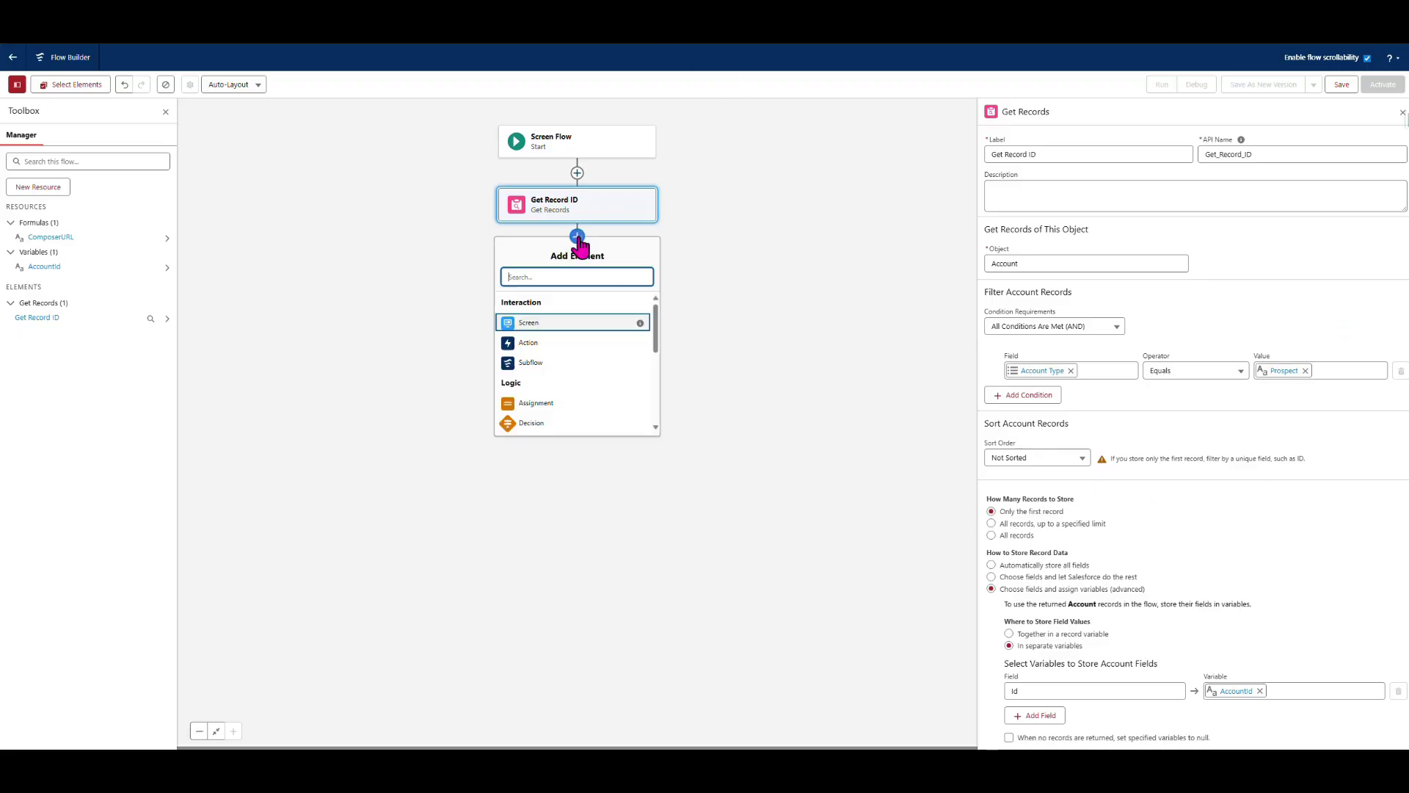
pyautogui.click(564, 326)
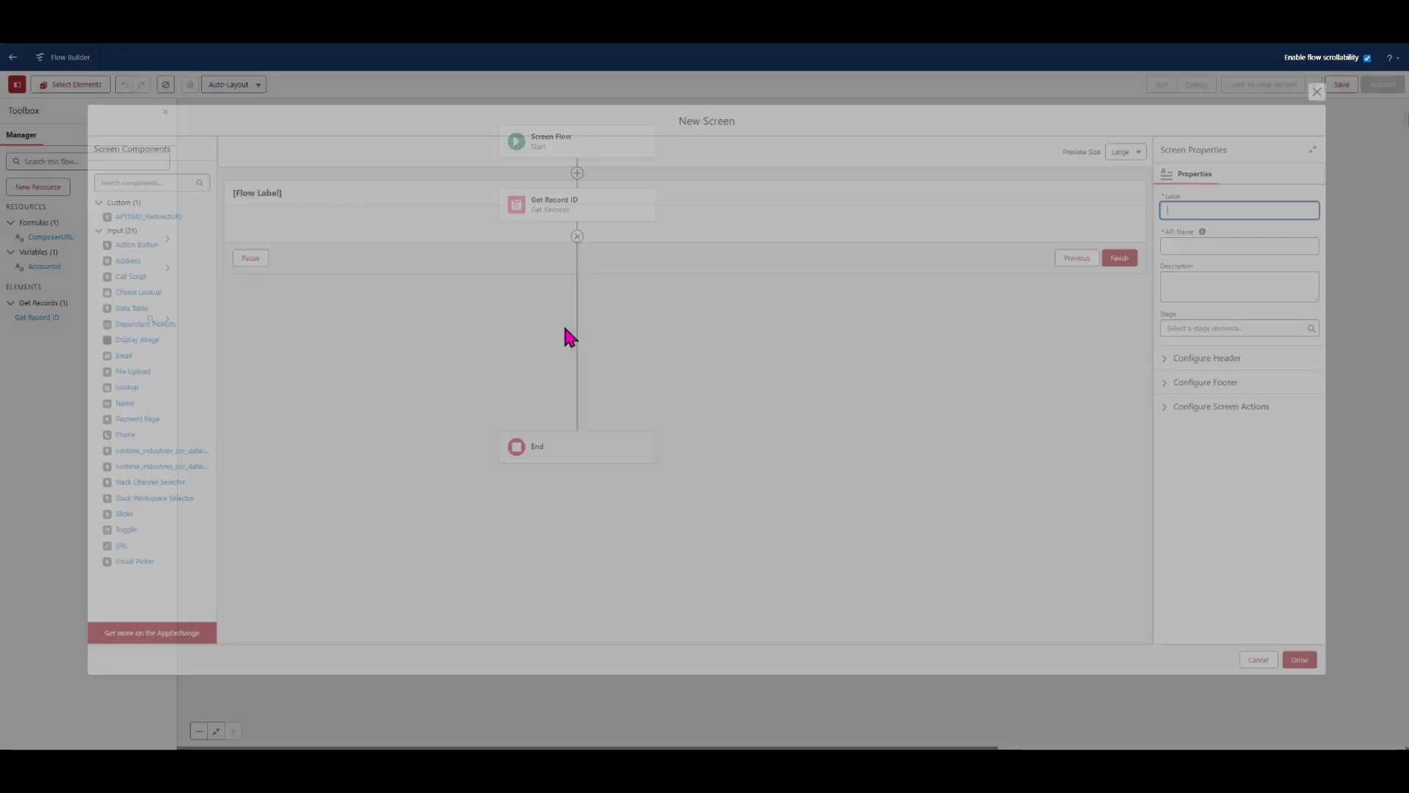
pyautogui.click(133, 619)
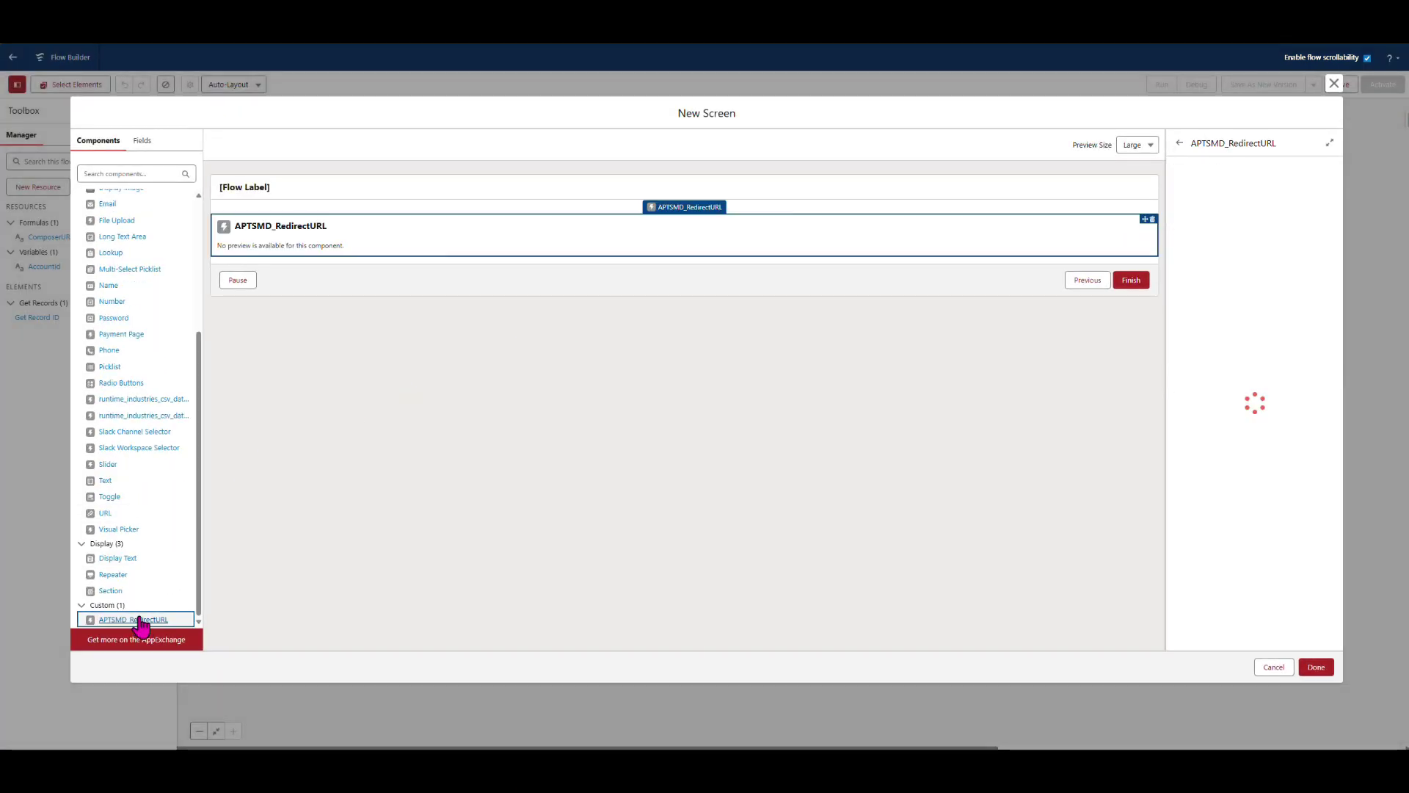
# Step: Set both the label and the API name of the new screen to Test
pyautogui.click(314, 197)
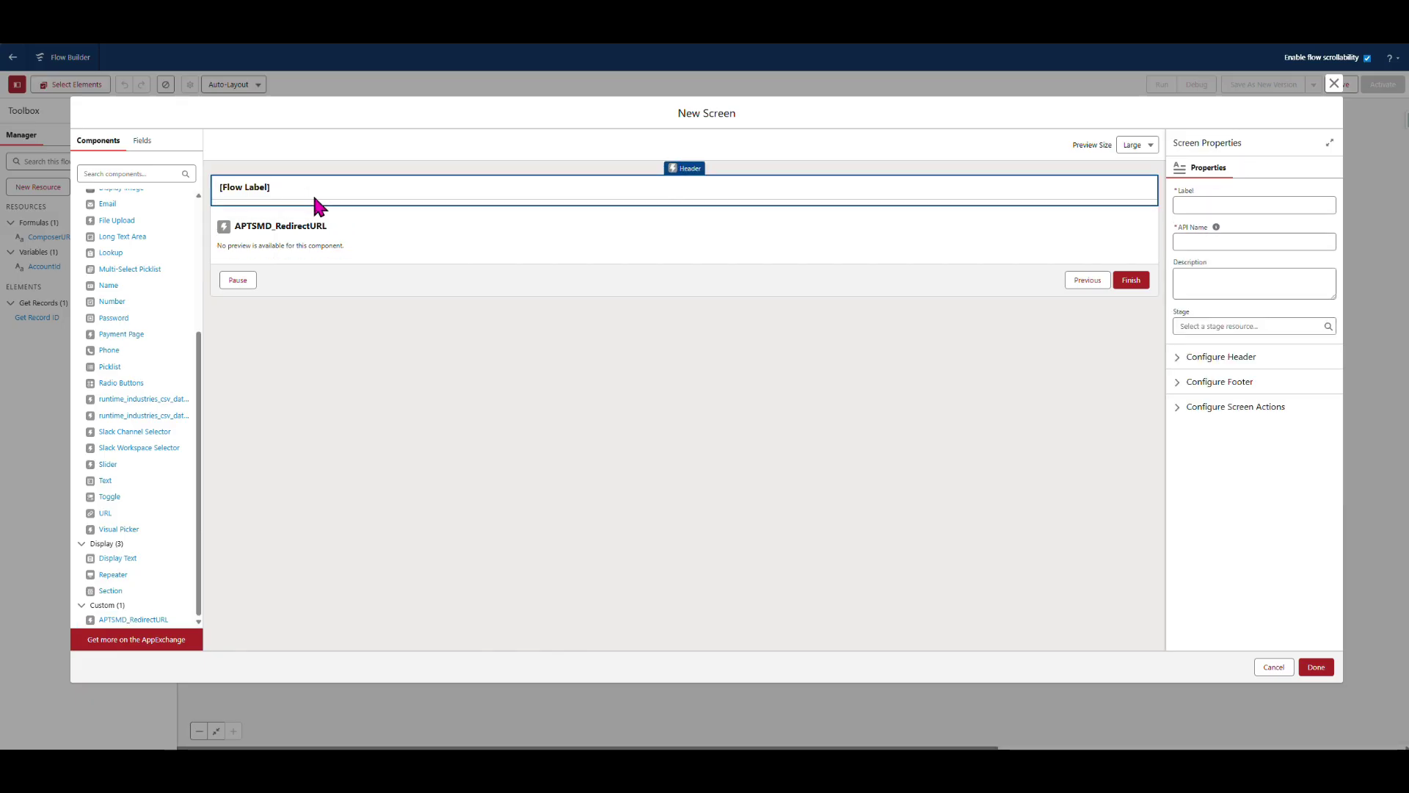
pyautogui.click(1258, 209)
pyautogui.write('Test')
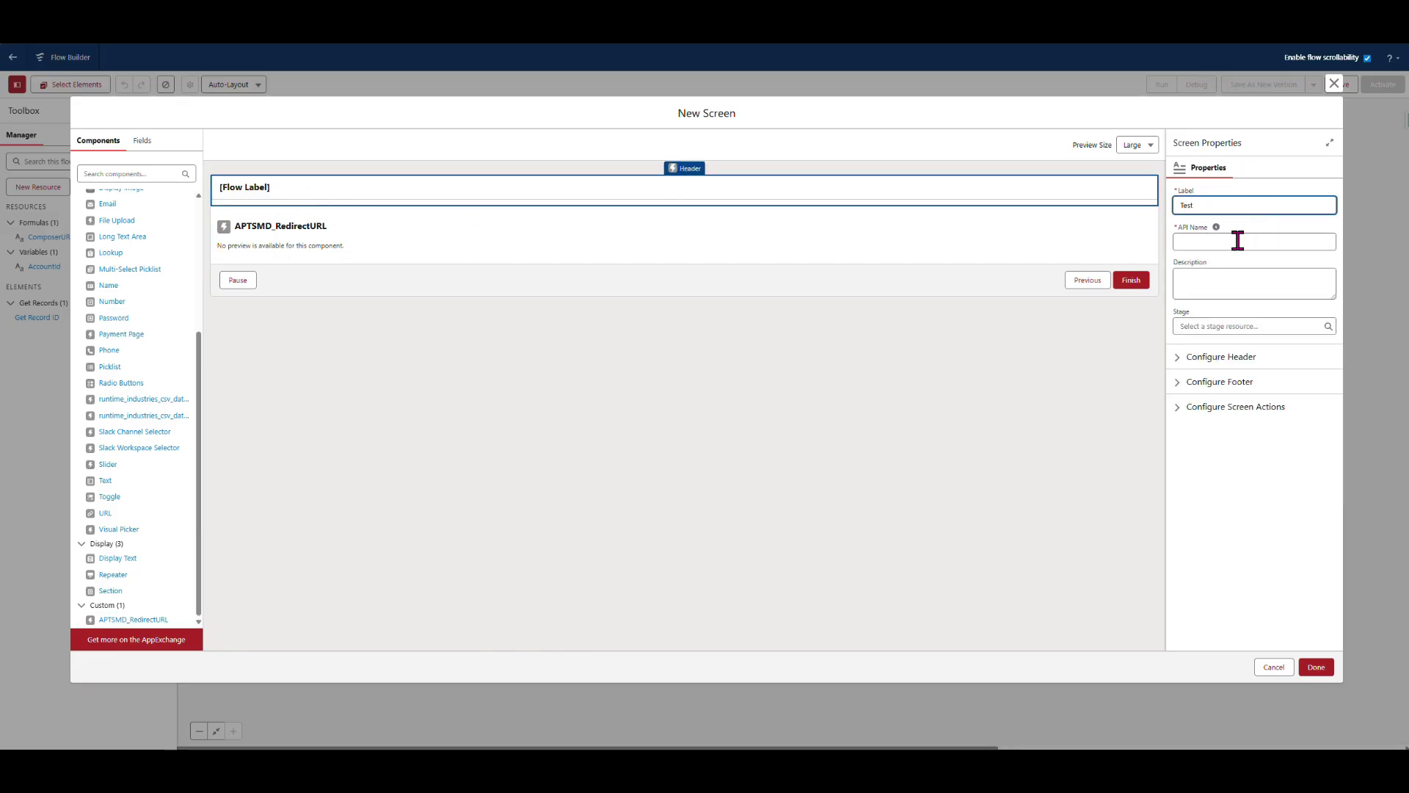
pyautogui.click(1236, 240)
# Step: Set the URL to Redirect of the APTSMD_RedirectURL component to the ComposerURL formula and try to finish the screen
pyautogui.click(367, 246)
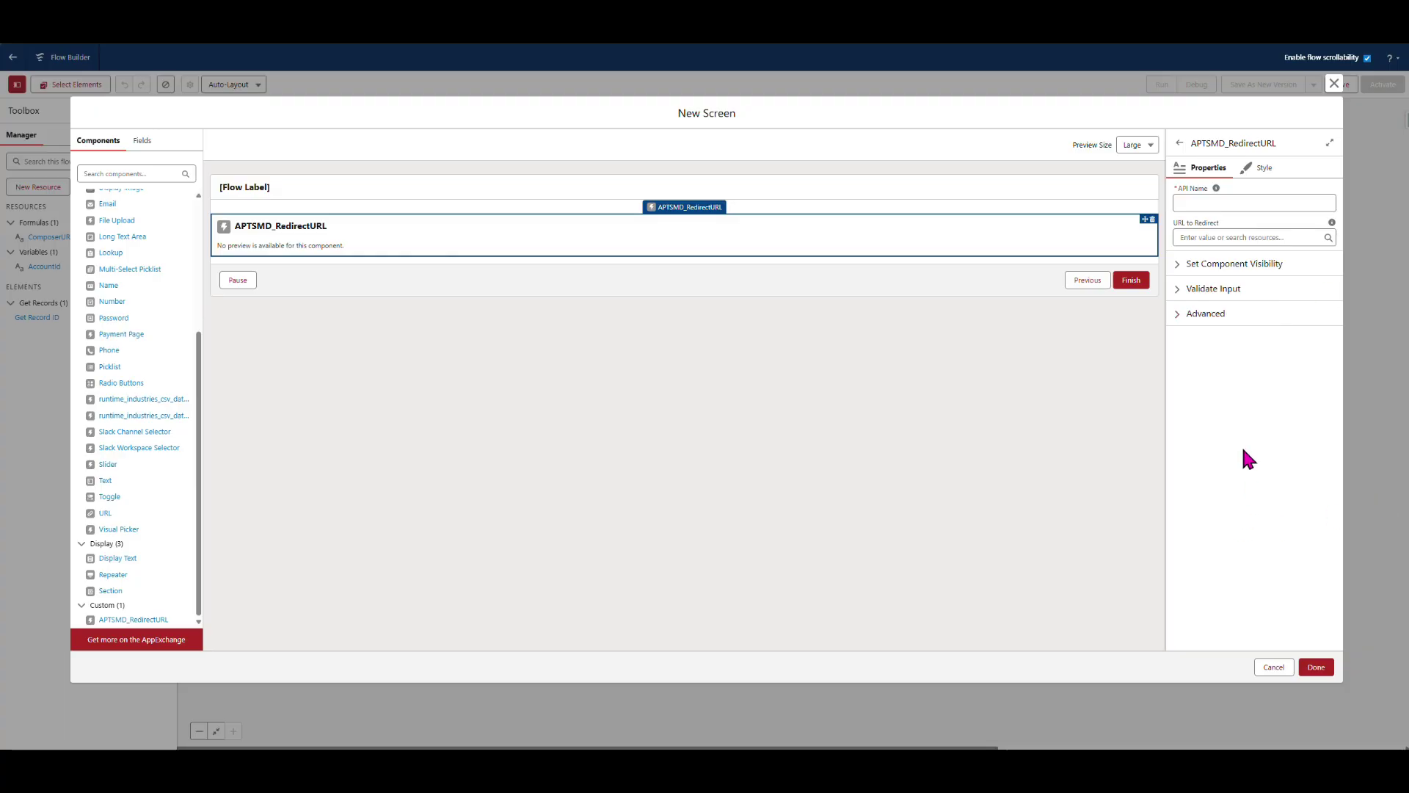
pyautogui.click(1251, 238)
pyautogui.click(1240, 301)
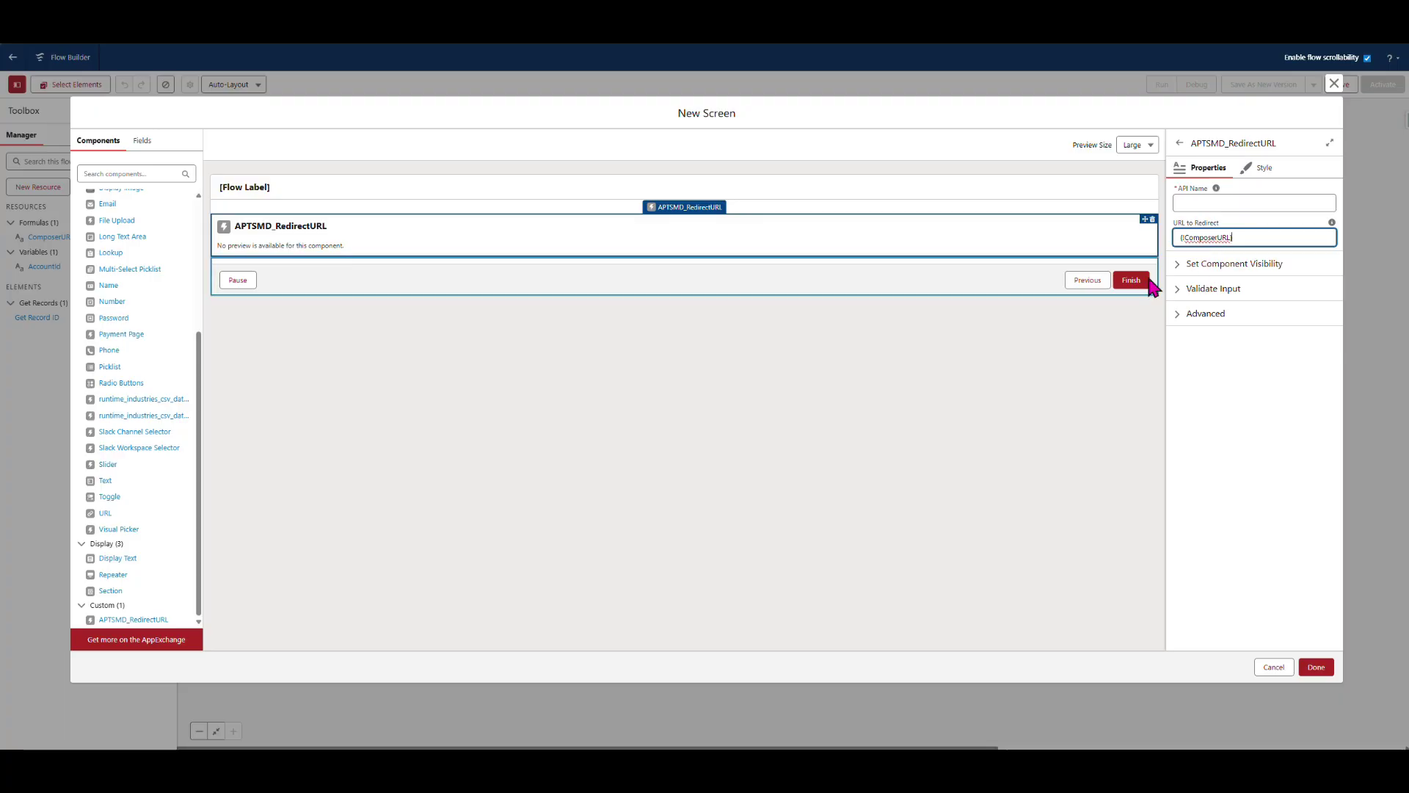
pyautogui.click(1316, 668)
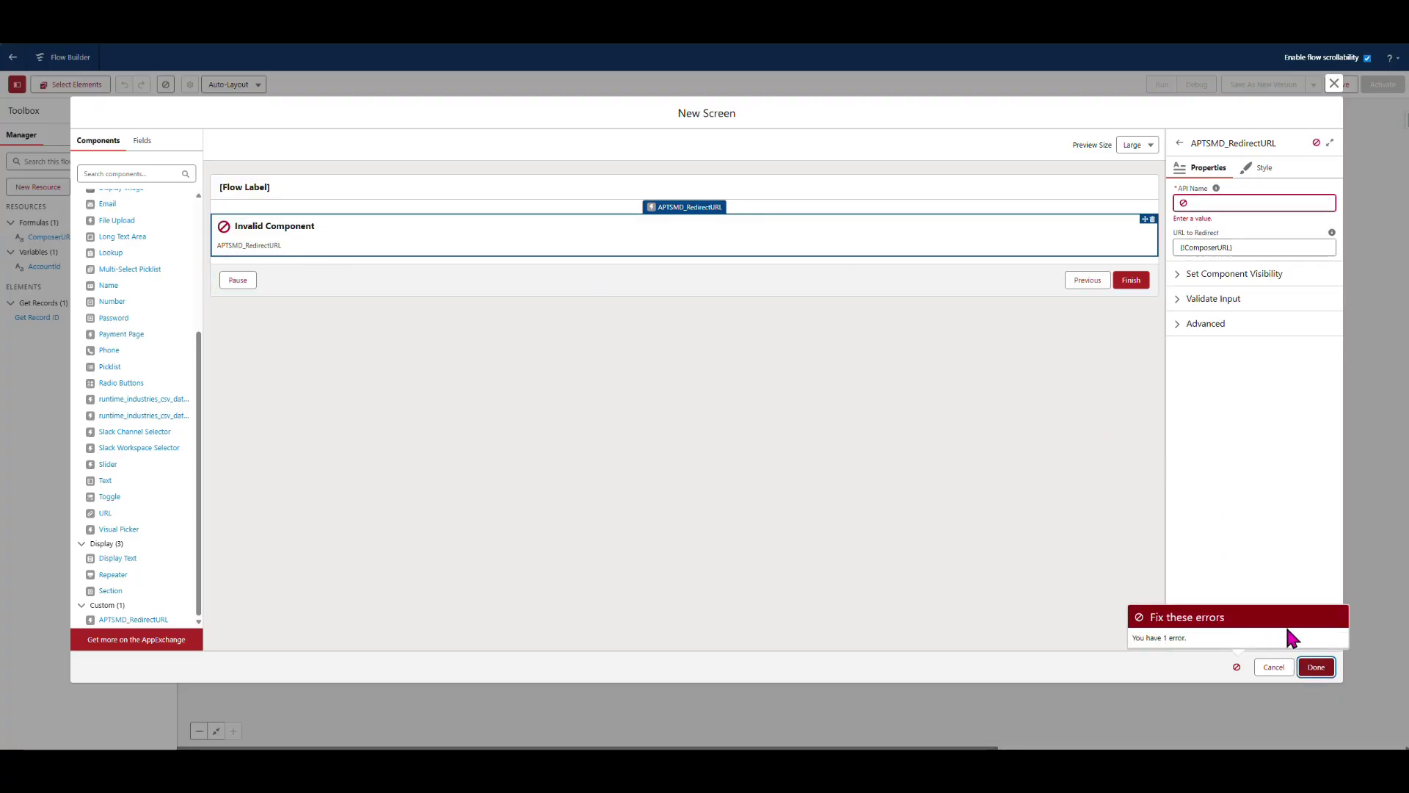
pyautogui.click(1148, 582)
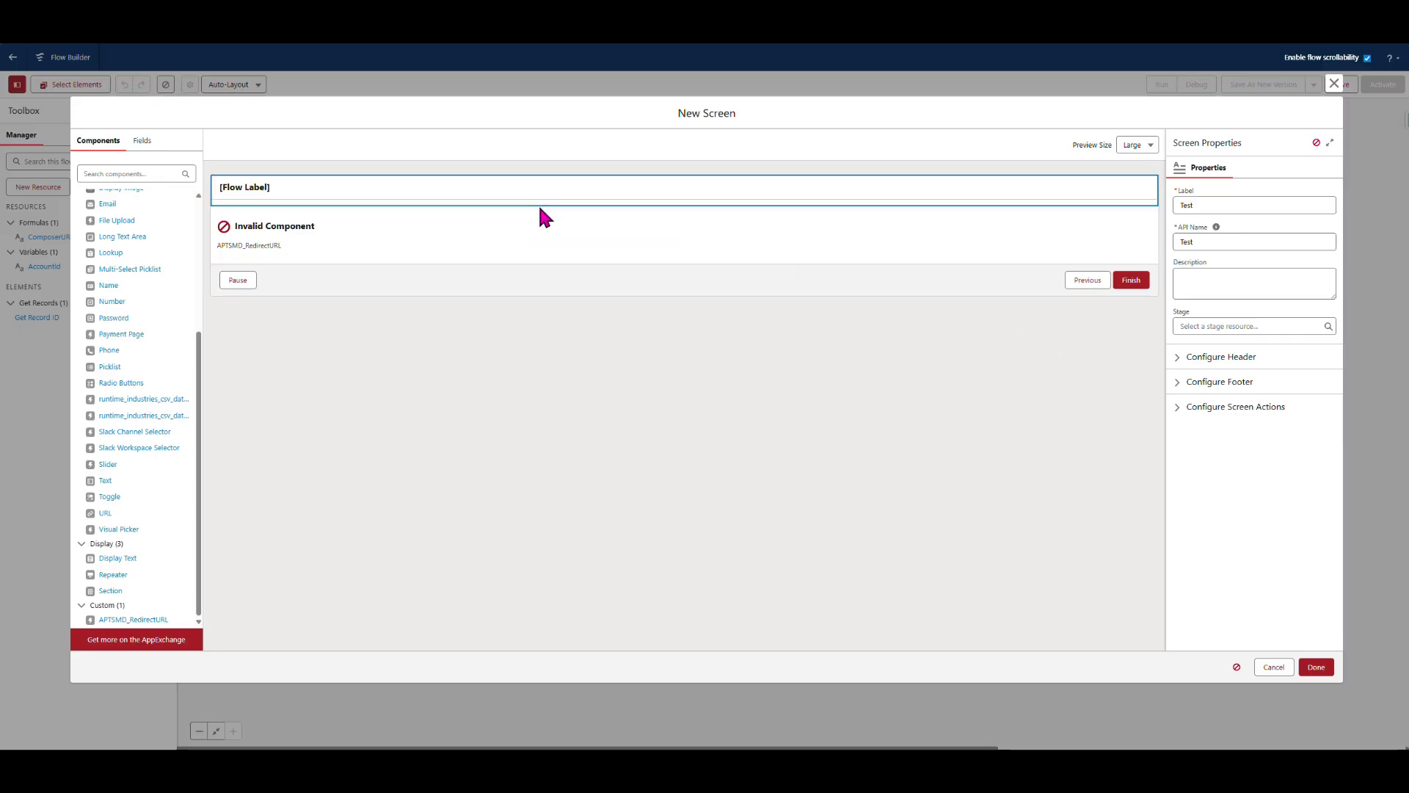
# Step: Give the redirect component the API name ComposerURLConstruct and finish the screen element
pyautogui.click(547, 227)
pyautogui.click(1255, 202)
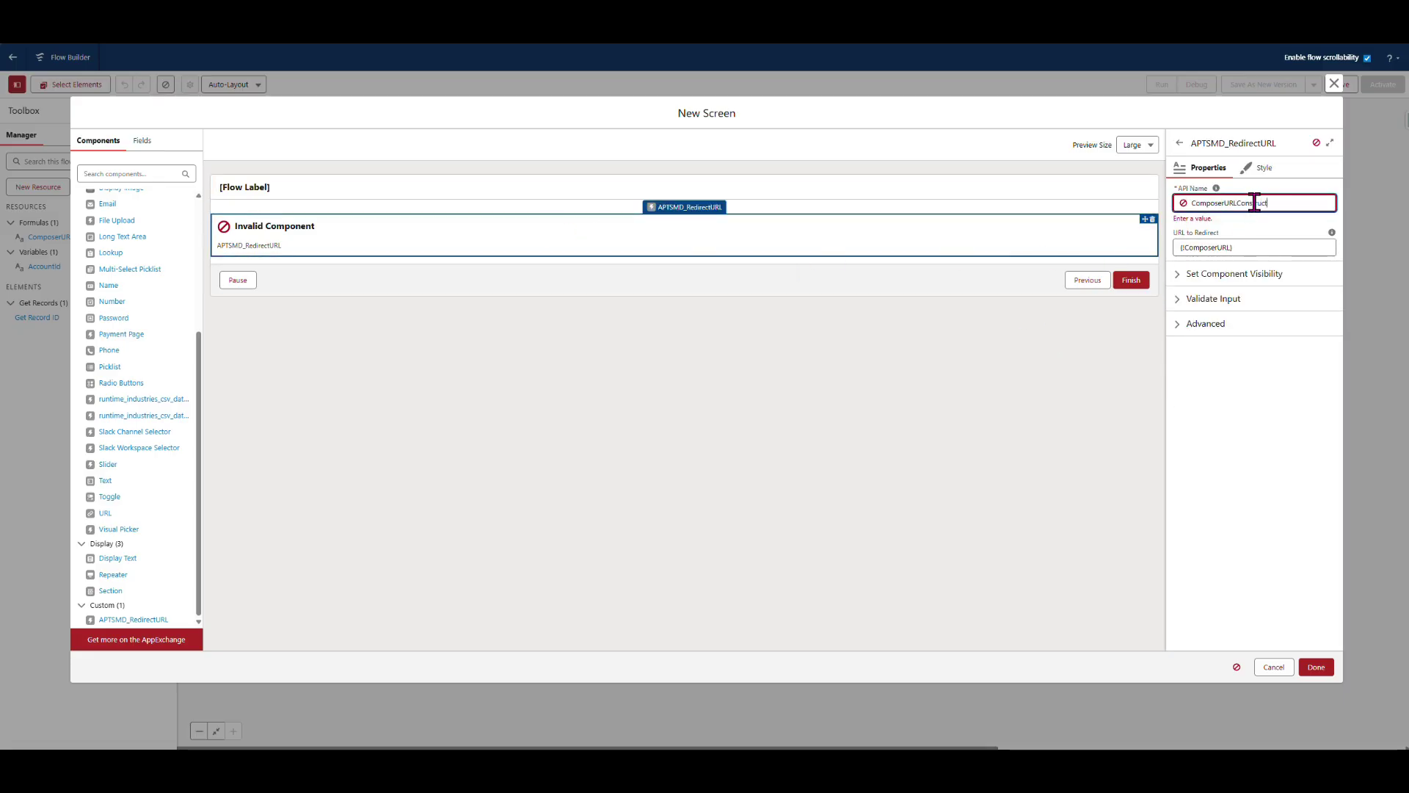
pyautogui.click(1117, 447)
pyautogui.click(1319, 669)
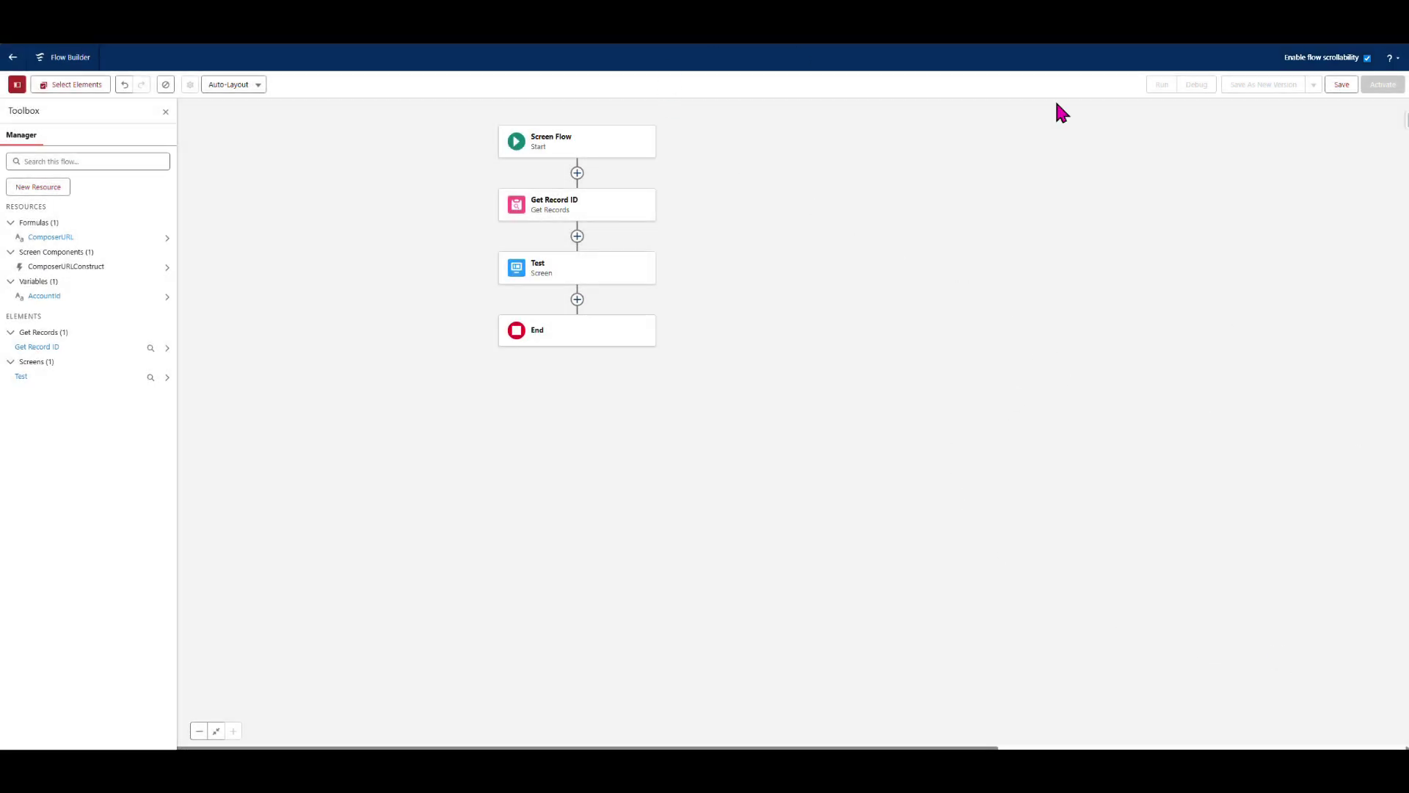
# Step: Save the flow with the label Composer Button v2 and API name Composer_Button_v2, and activate it
pyautogui.click(1342, 84)
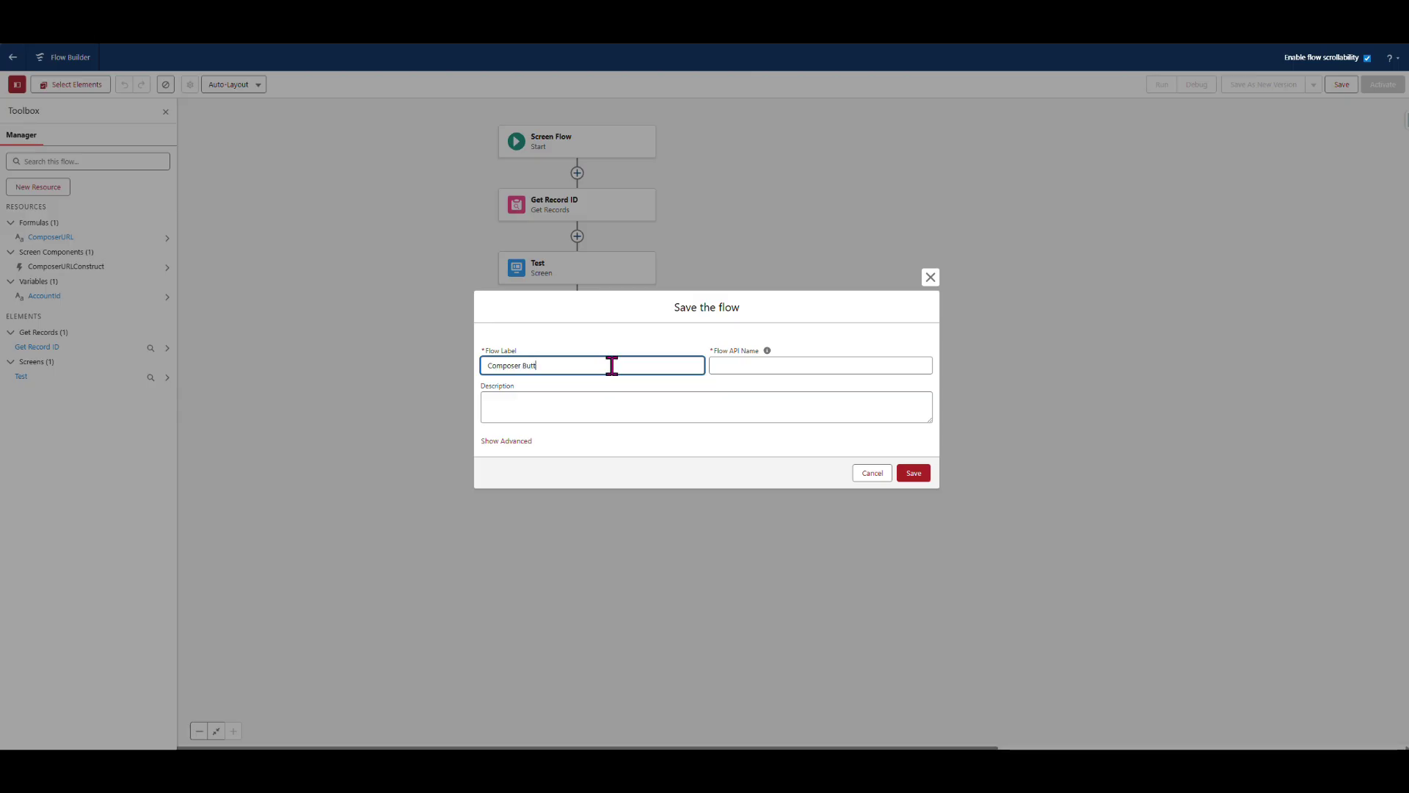
pyautogui.write('Composer Button v2')
pyautogui.press('Tab')
pyautogui.click(680, 409)
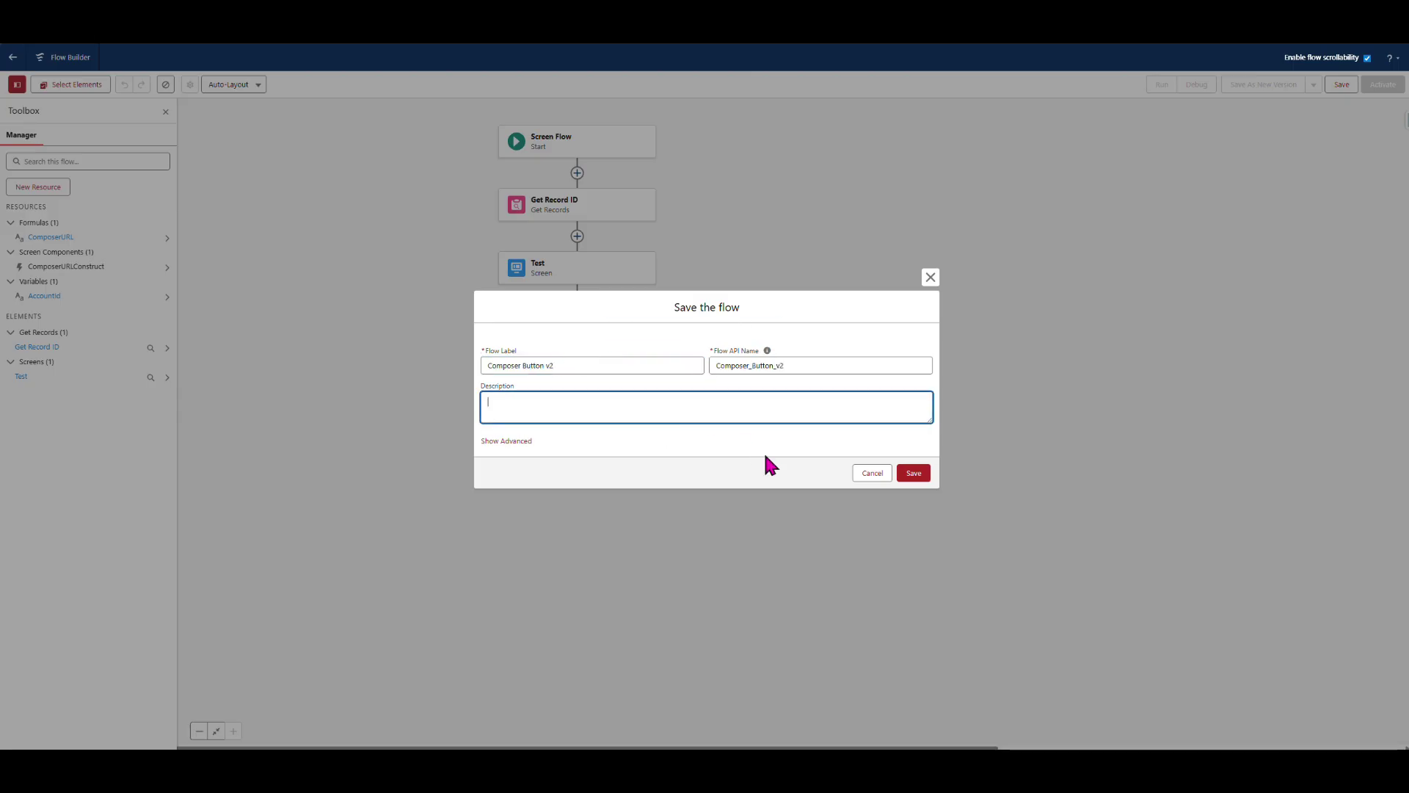
pyautogui.click(913, 474)
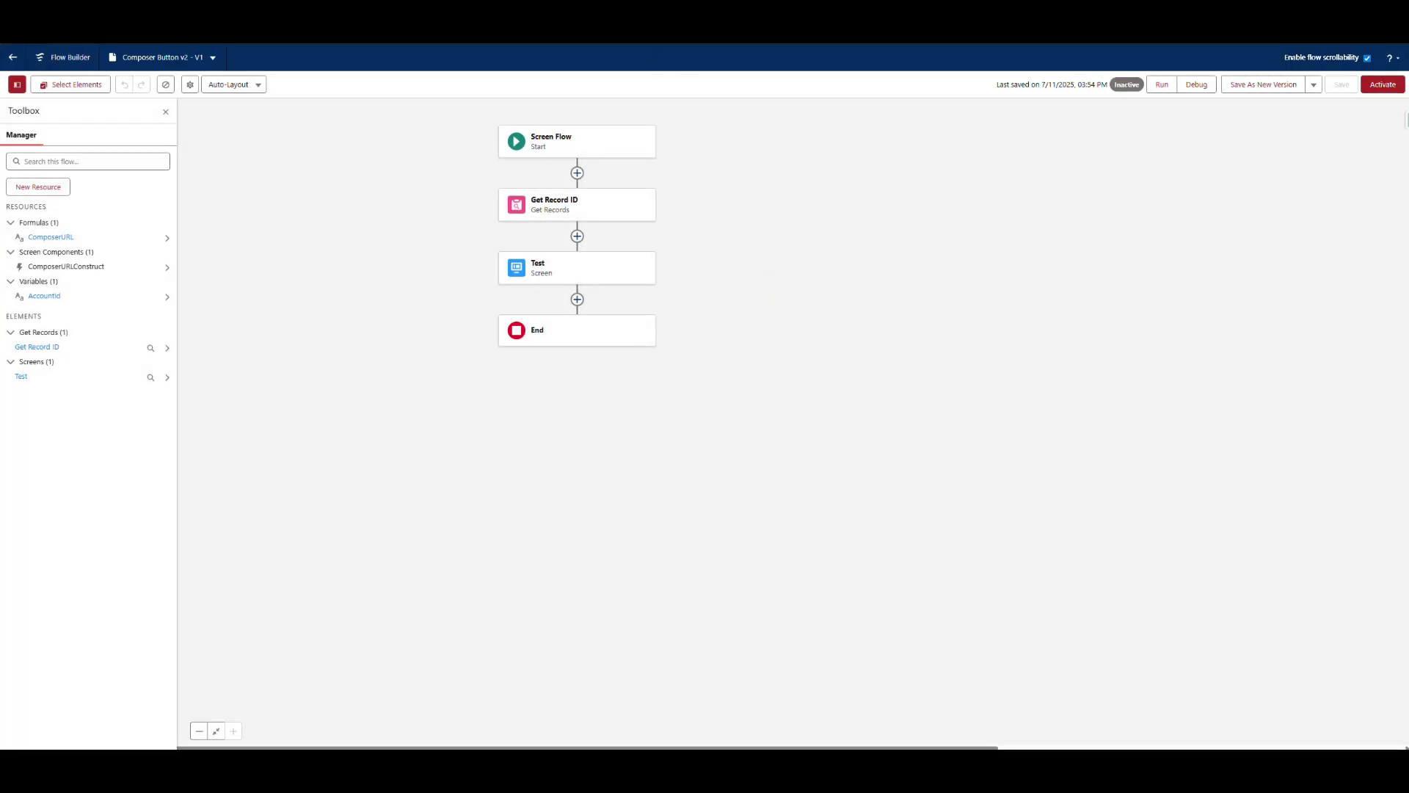
pyautogui.click(1383, 84)
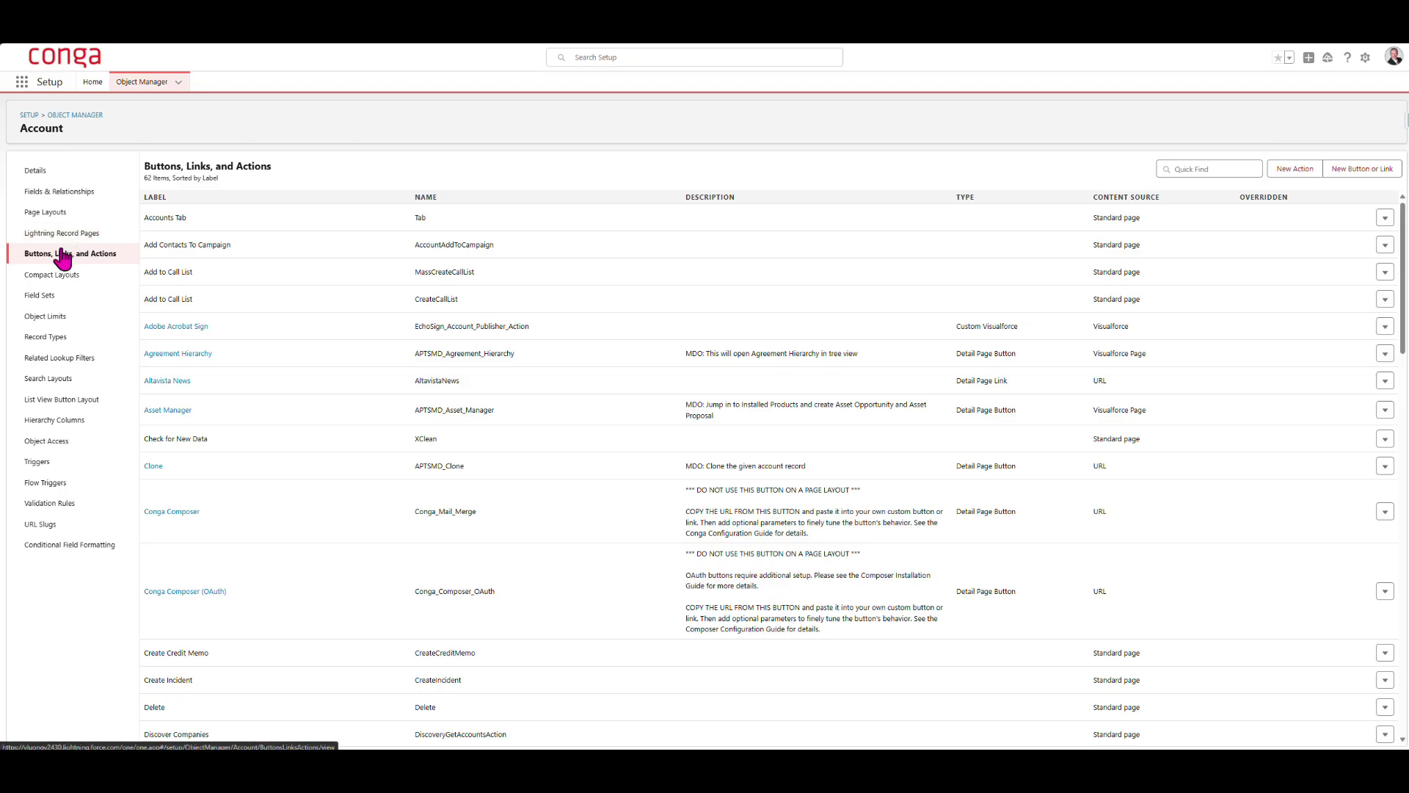
# Step: Create a new Account action of type Flow that runs the Composer Button v2 flow
pyautogui.click(1299, 172)
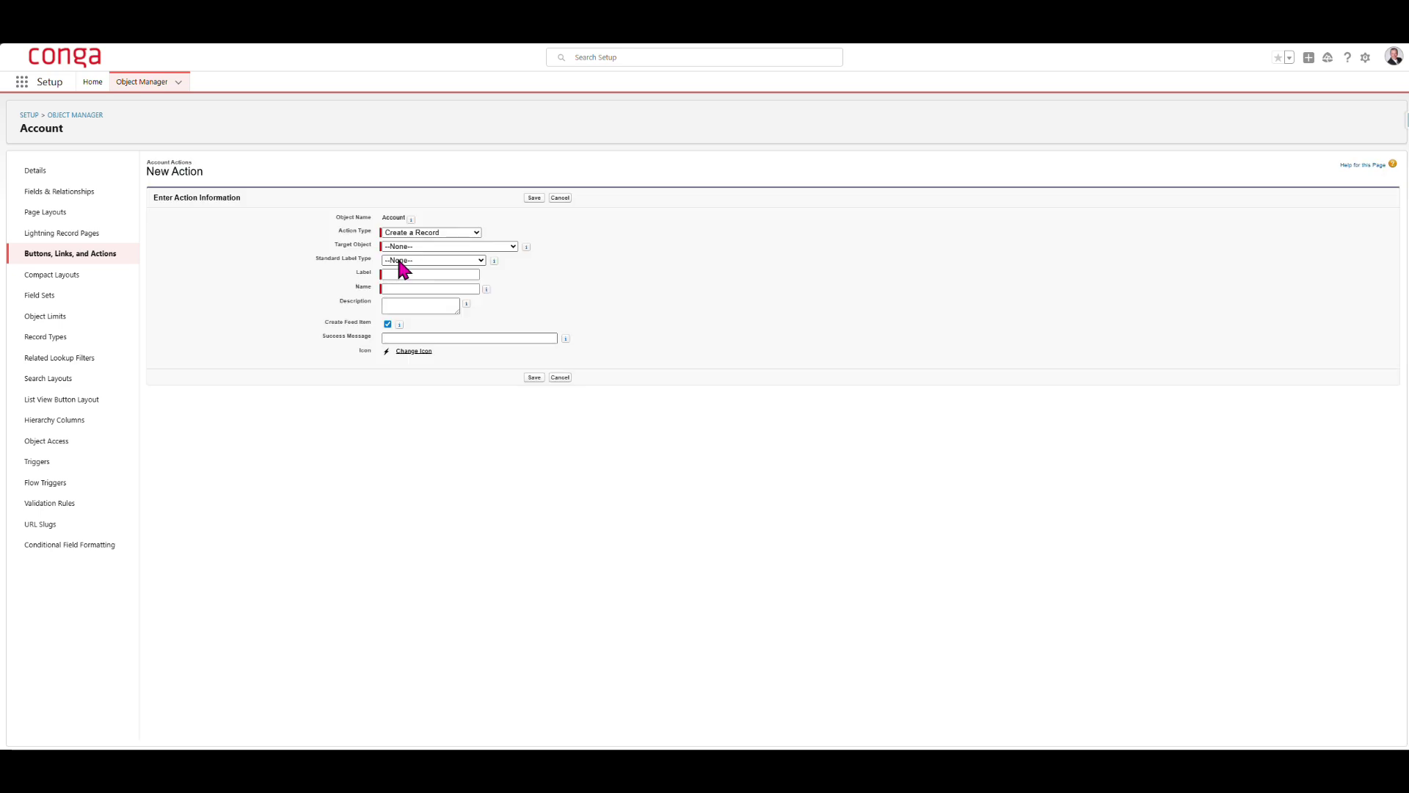
pyautogui.click(450, 233)
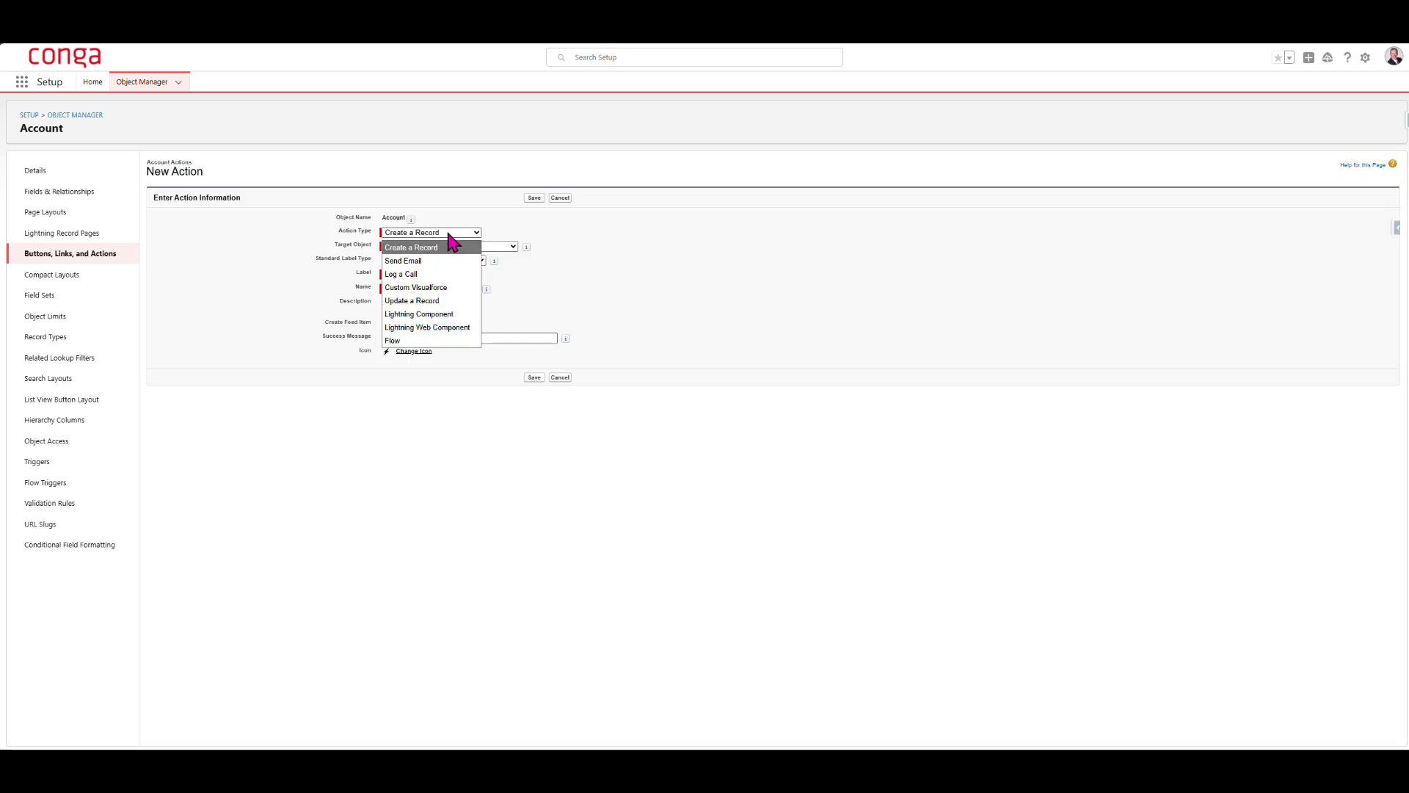
pyautogui.click(411, 340)
pyautogui.click(489, 246)
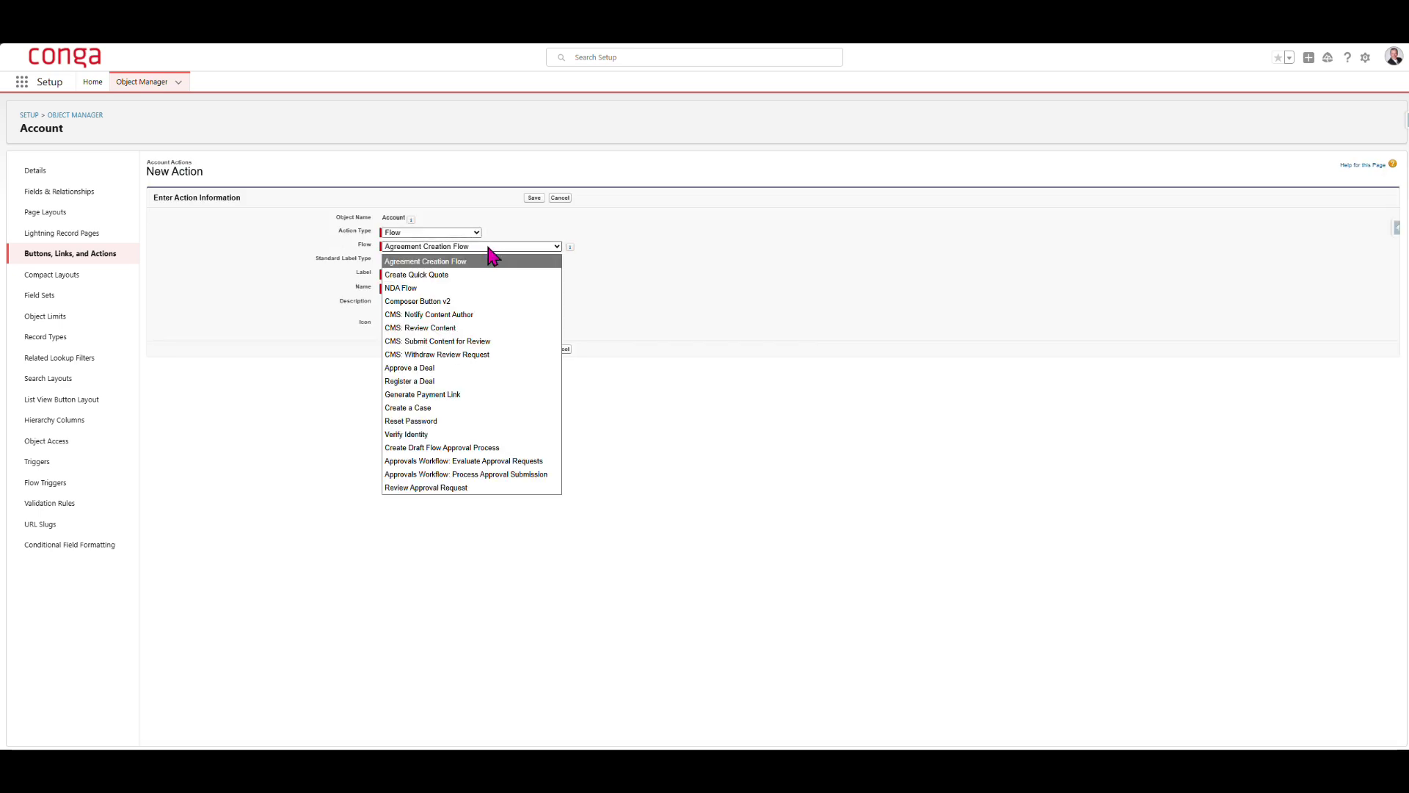
pyautogui.click(470, 301)
# Step: Label the new Account action Composer Button 2 and save it
pyautogui.click(441, 276)
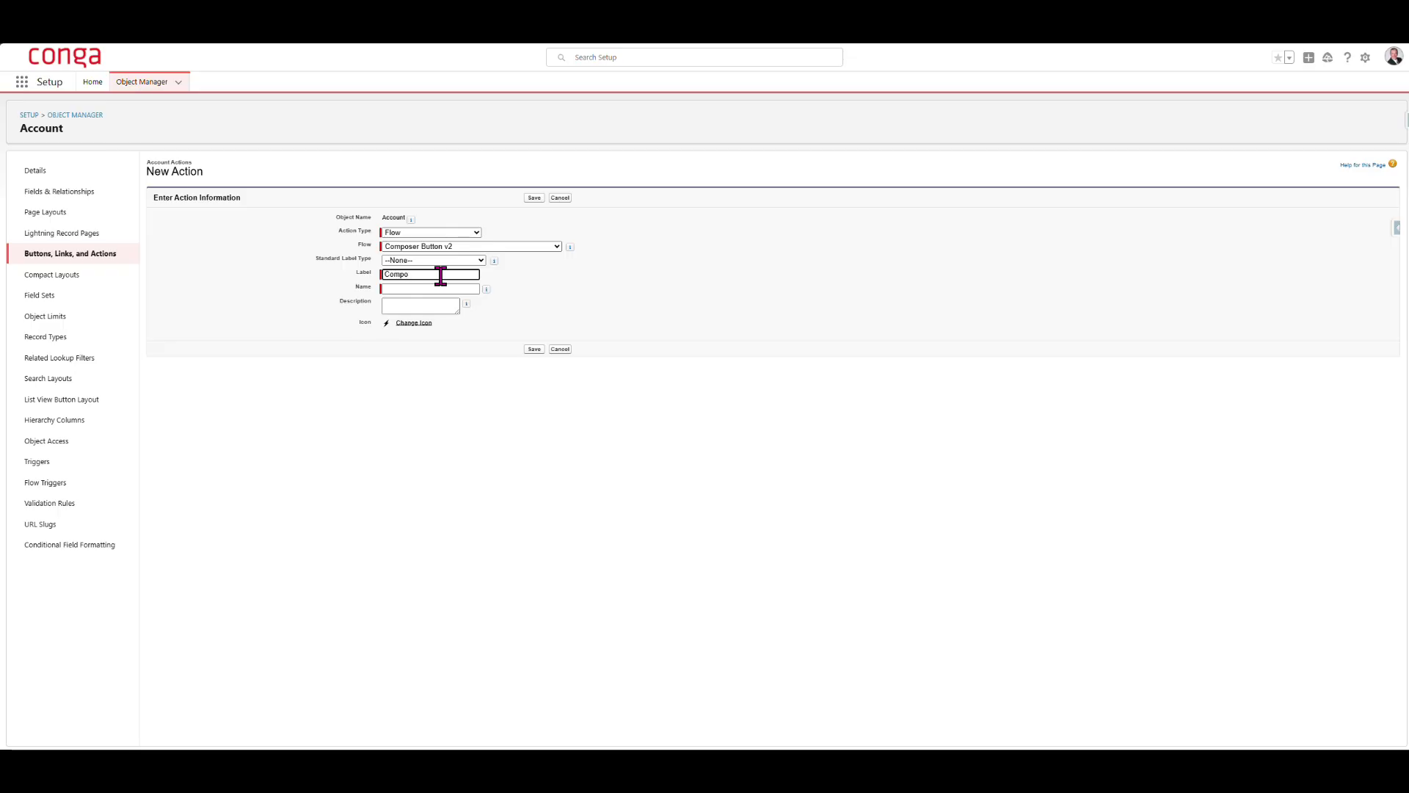
pyautogui.write('Composer Button 2')
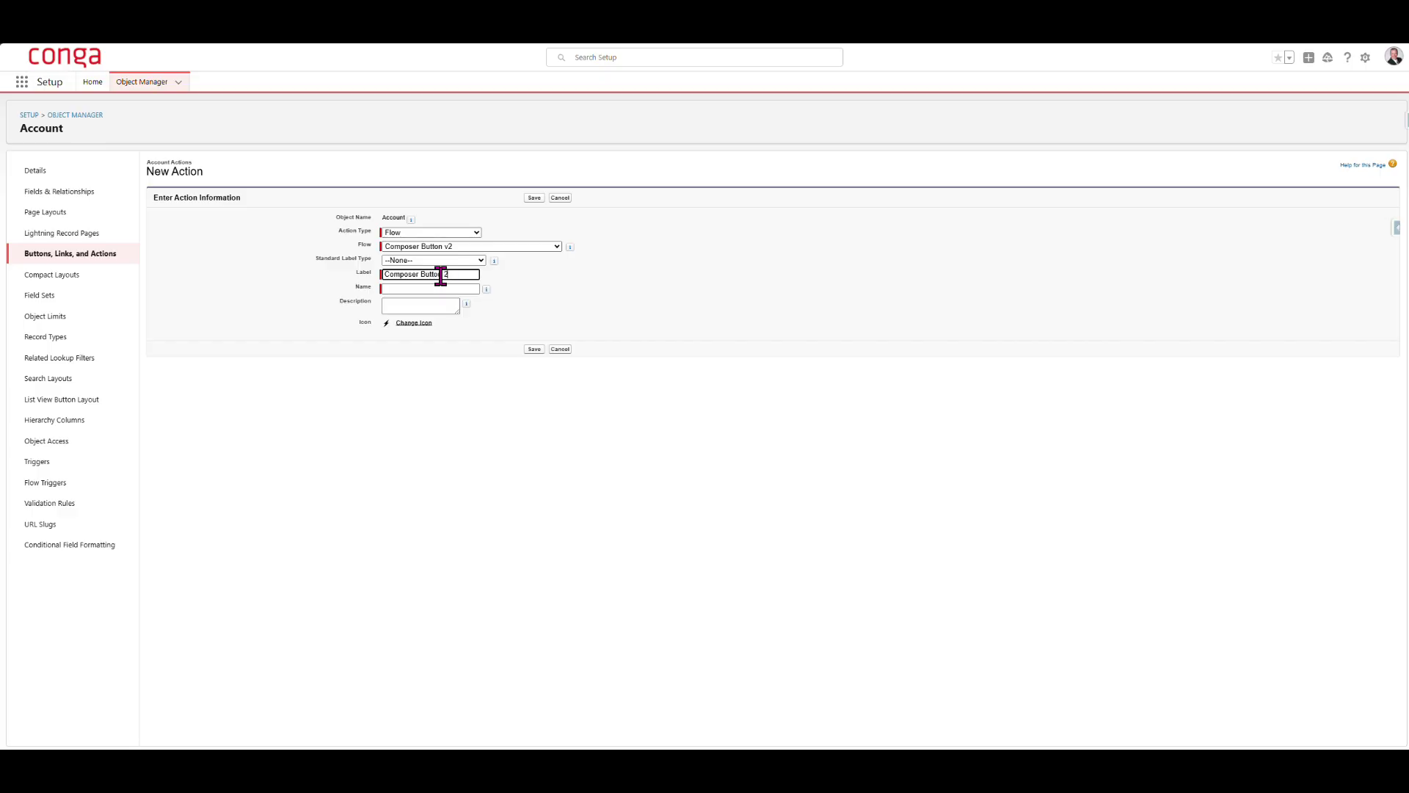
pyautogui.click(695, 310)
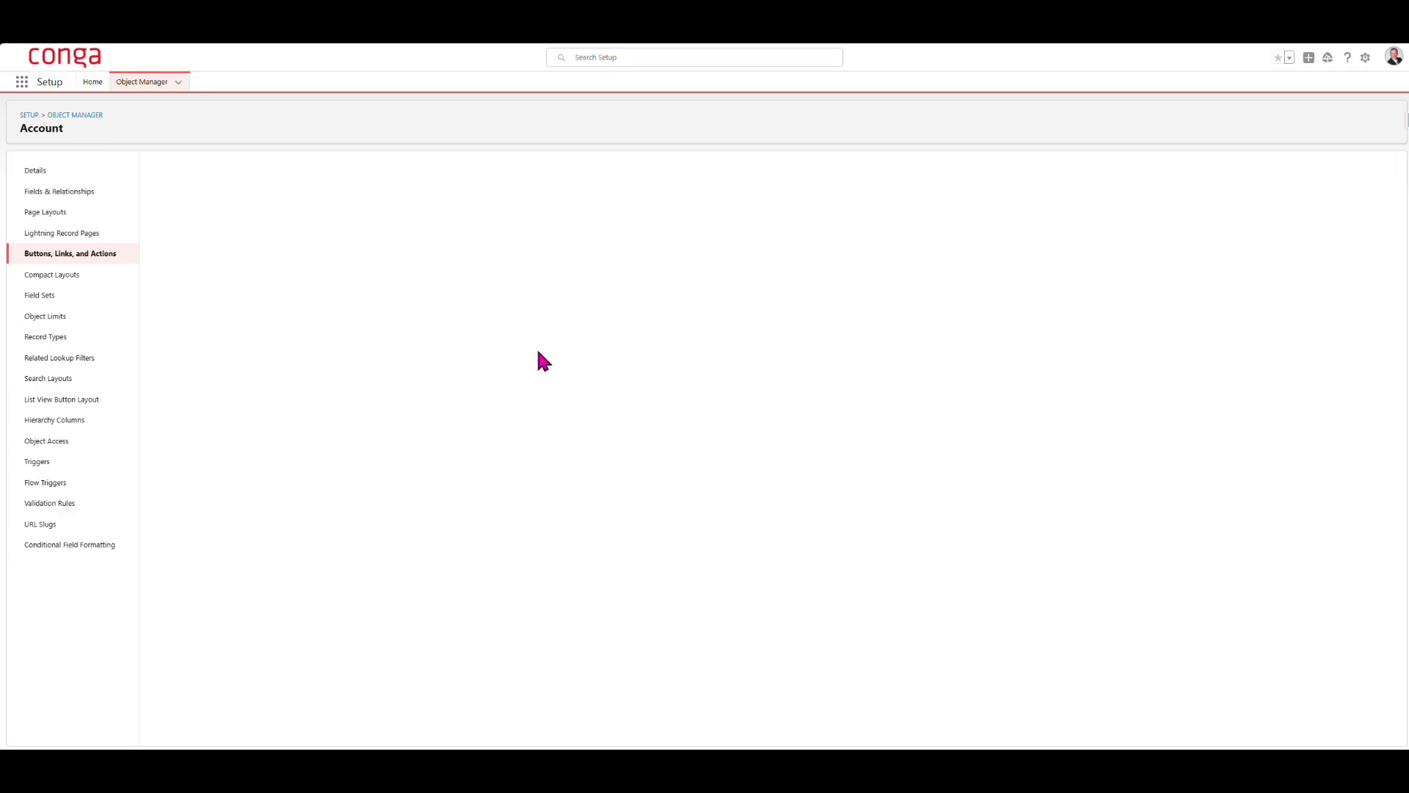
# Step: Add the Composer Button 2 action to the start of the Salesforce Mobile and Lightning Experience Actions in the Account Layout and save the layout
pyautogui.click(71, 213)
pyautogui.click(178, 217)
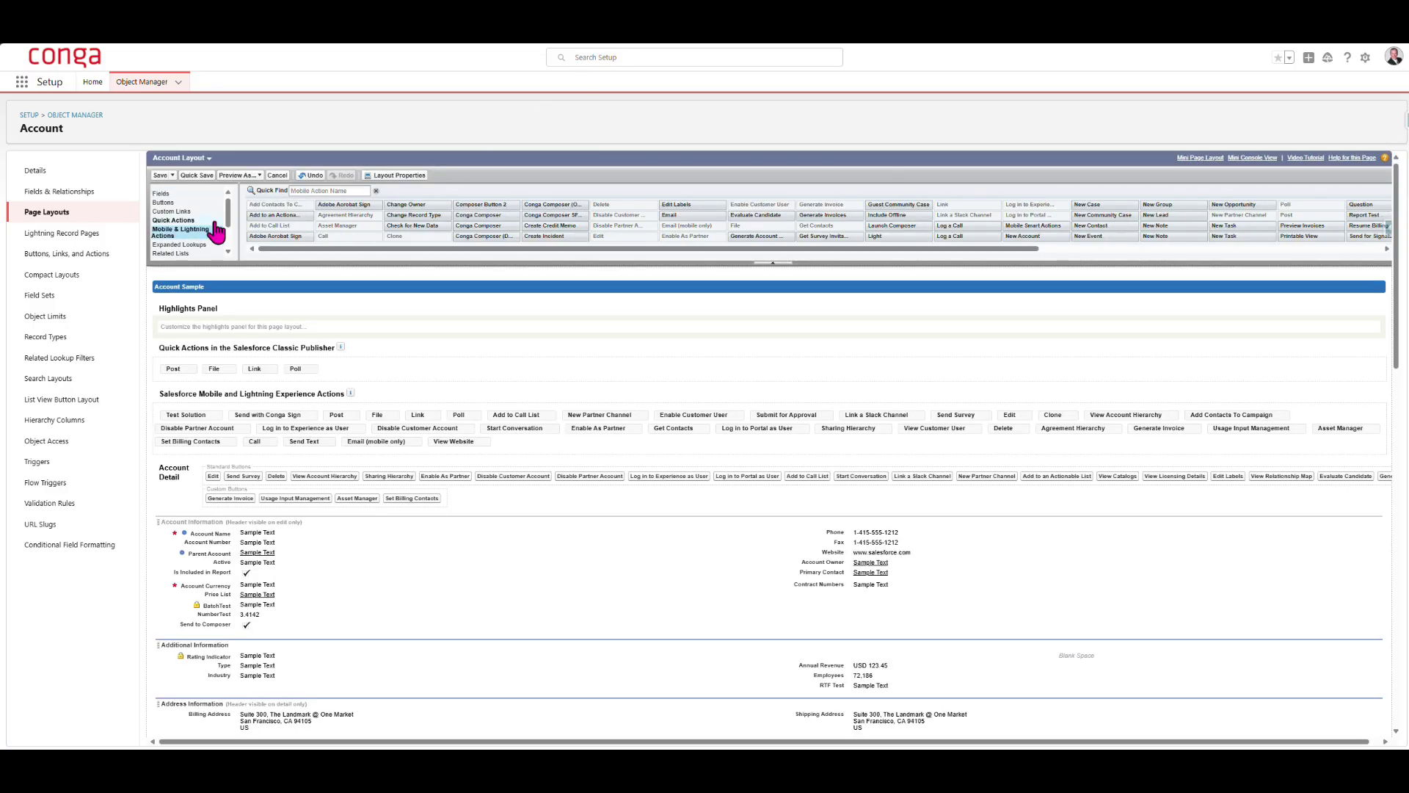
pyautogui.click(189, 236)
pyautogui.click(308, 191)
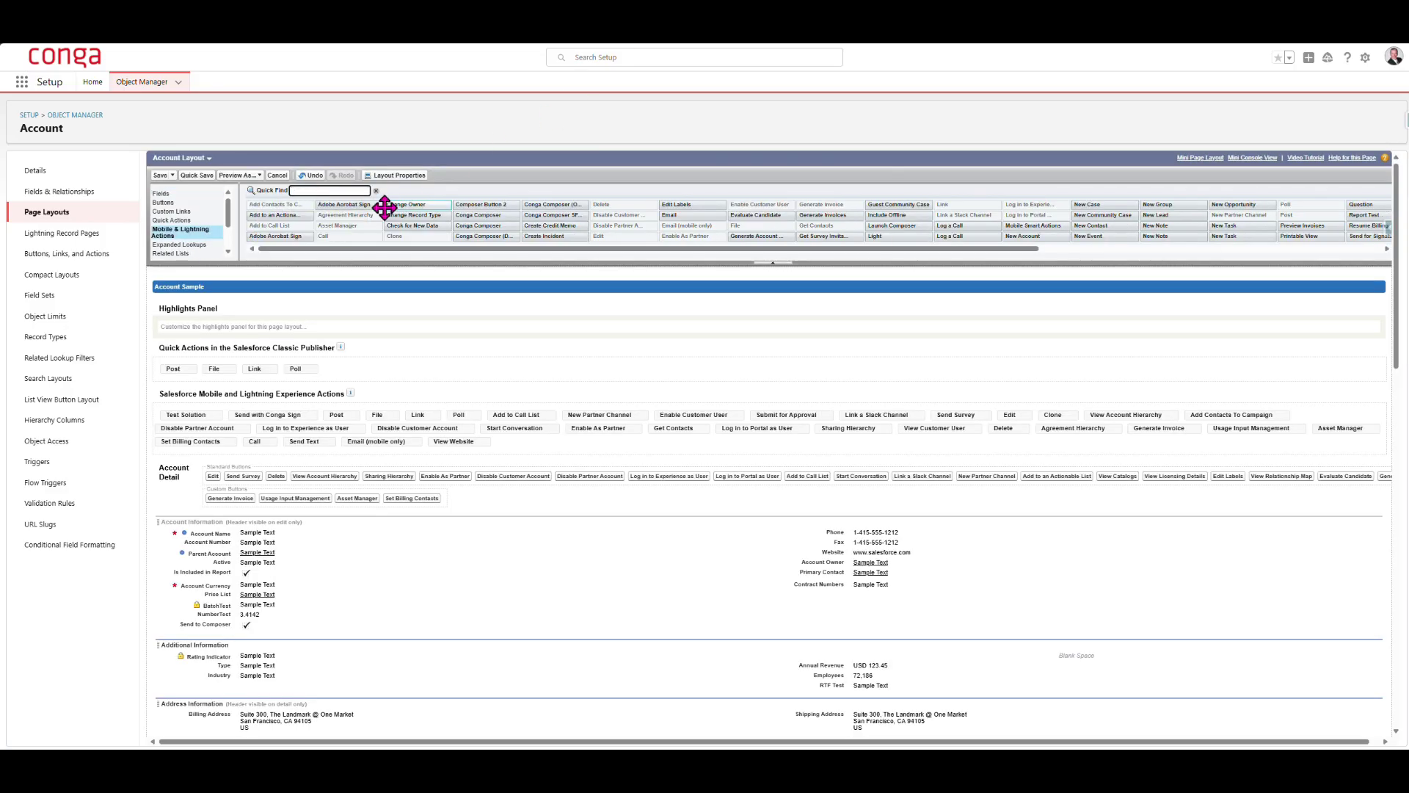
pyautogui.write('compo')
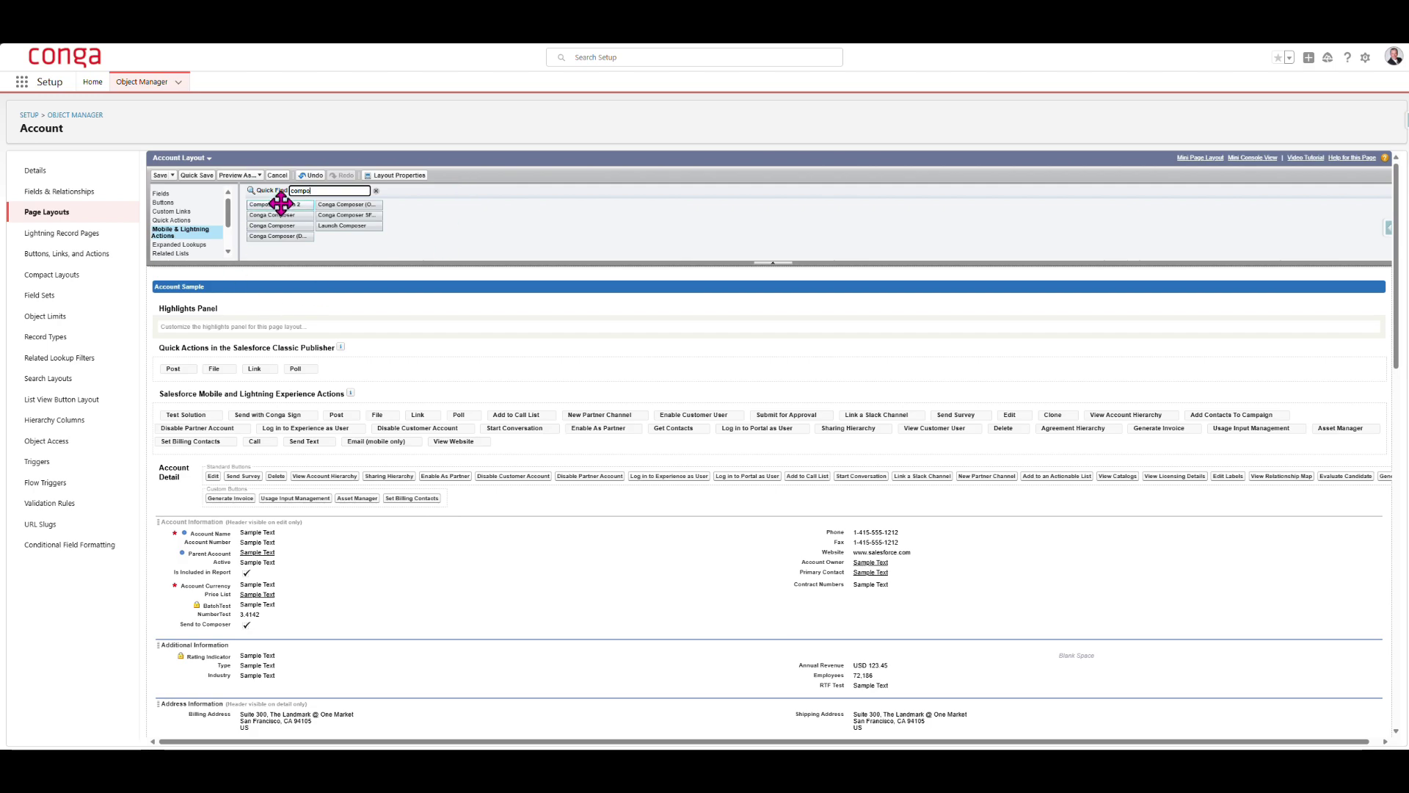
pyautogui.moveTo(273, 205); pyautogui.dragTo(206, 433)
pyautogui.moveTo(163, 422); pyautogui.dragTo(165, 421)
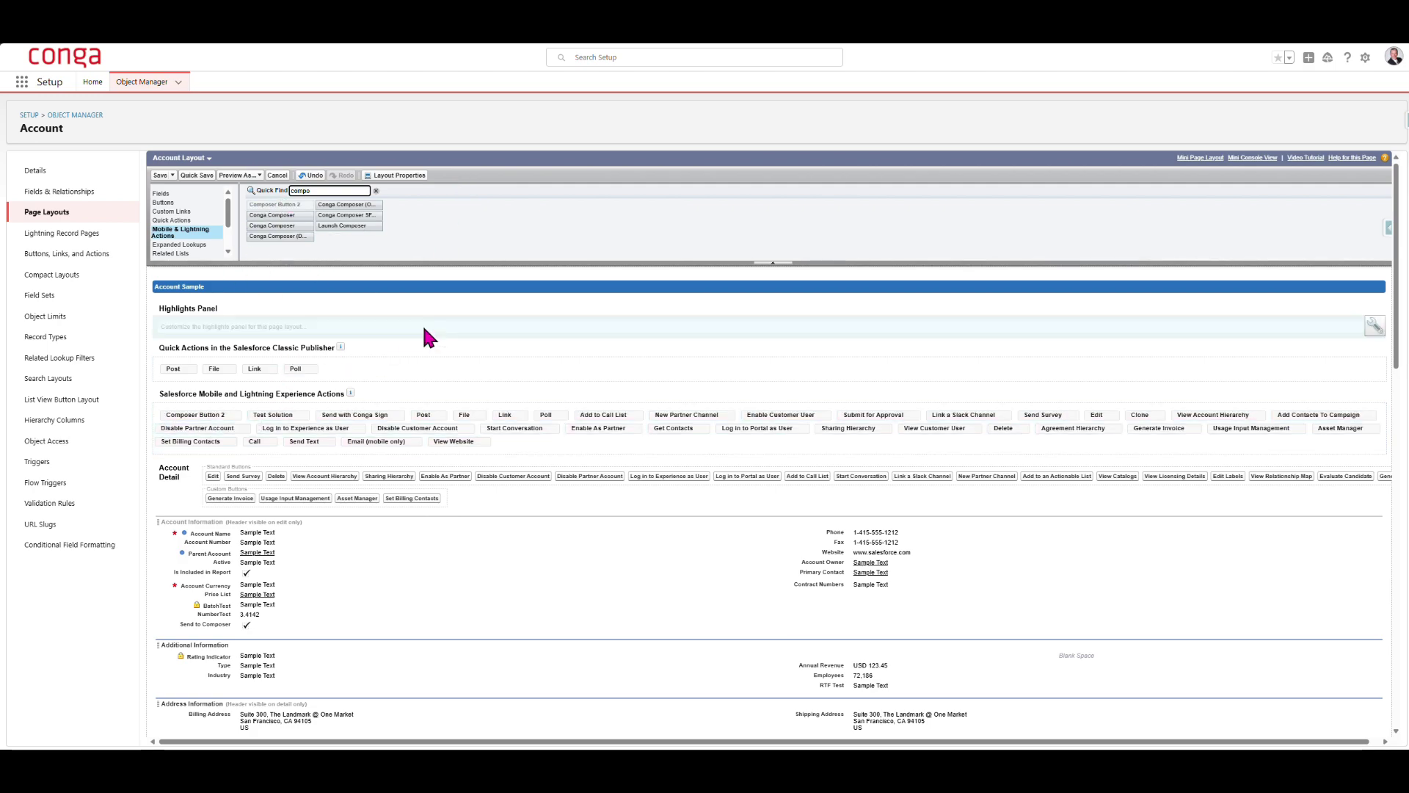
pyautogui.click(160, 175)
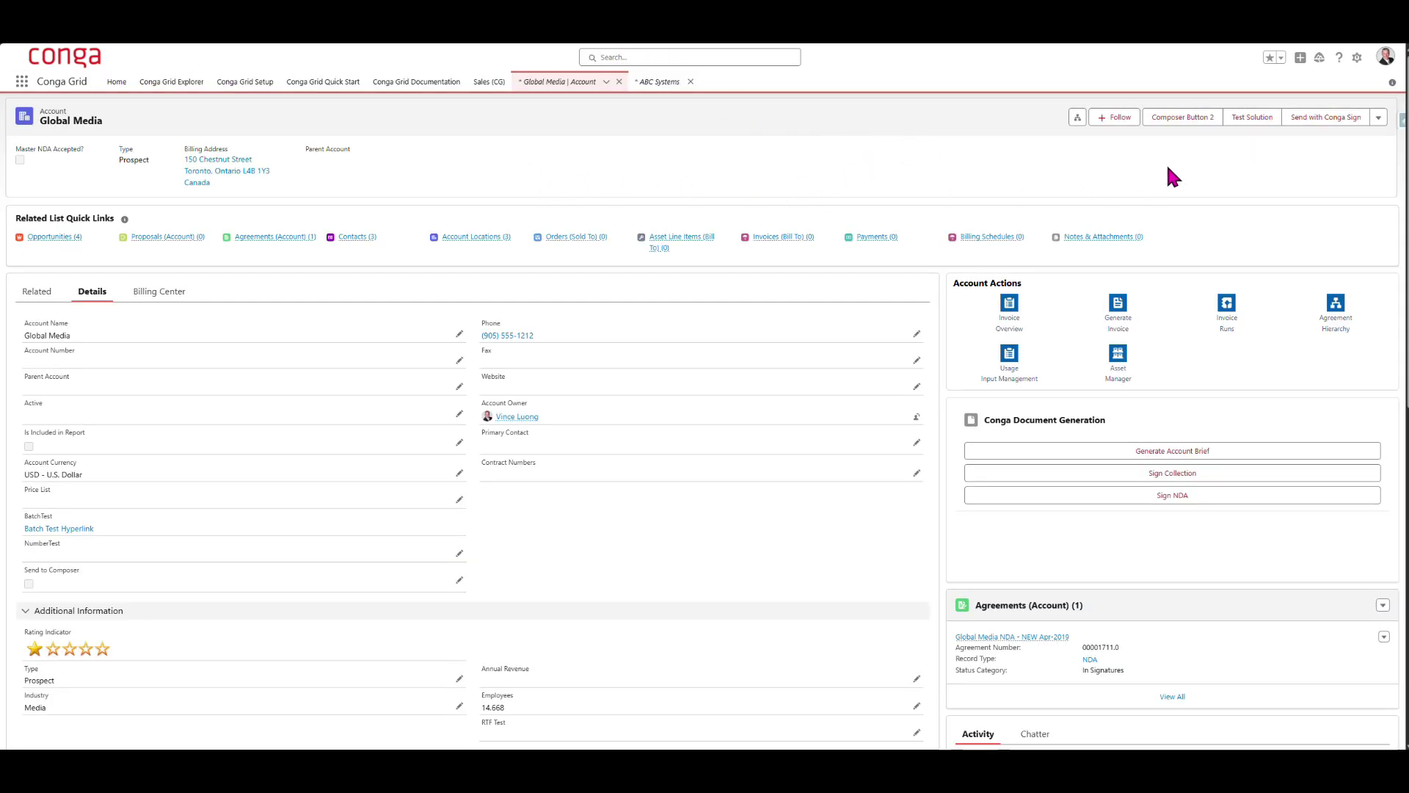
# Step: Run the Composer Button 2 action from the Global Media account record to launch Conga Composer
pyautogui.click(1195, 123)
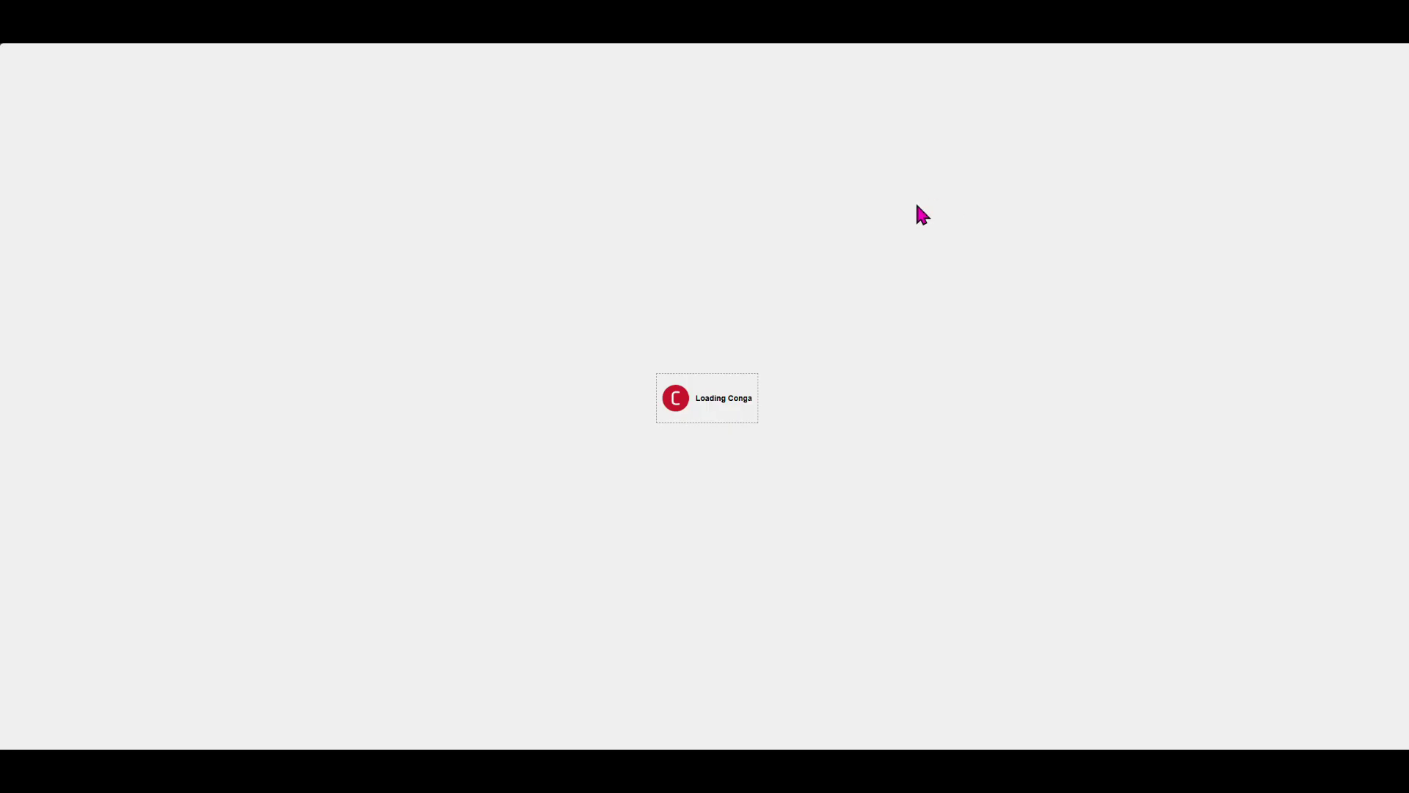